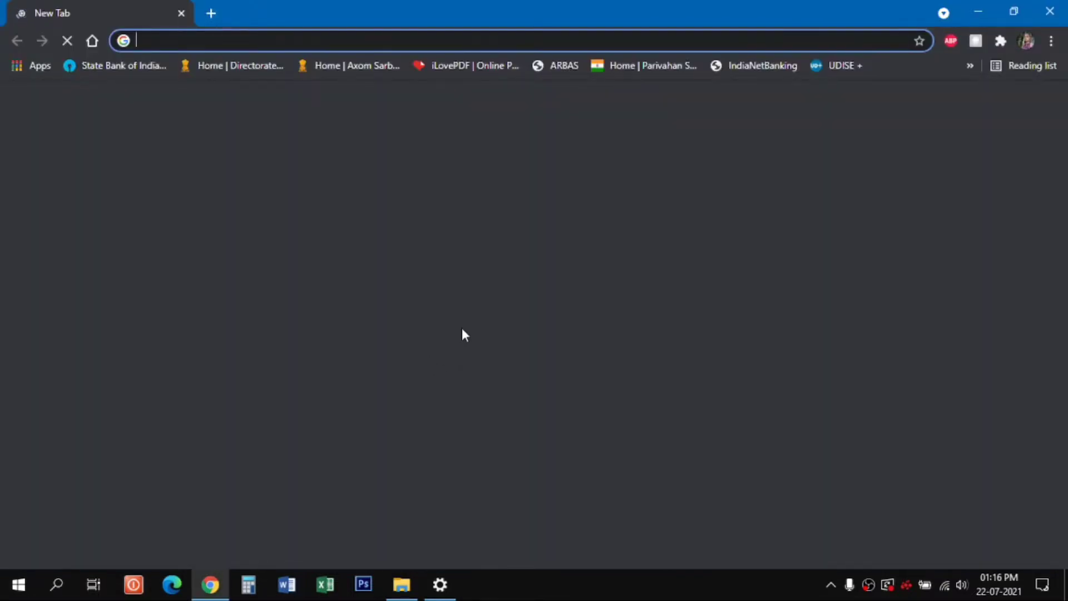
# - Search the web for "vmware download" and open the VMware Workstation Player download page
pyautogui.write('vm')
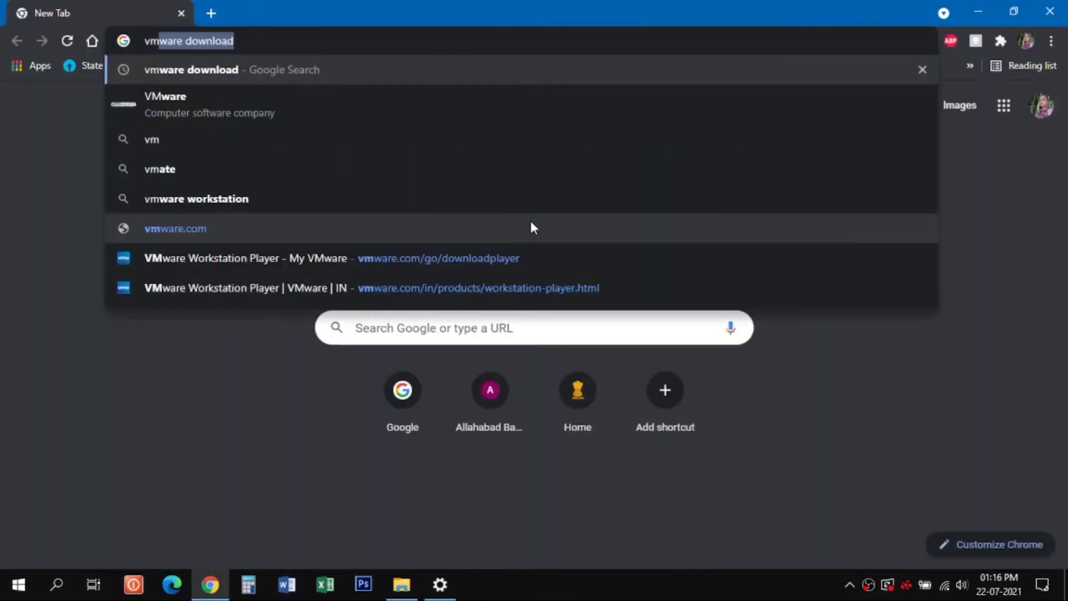
pyautogui.press('Return')
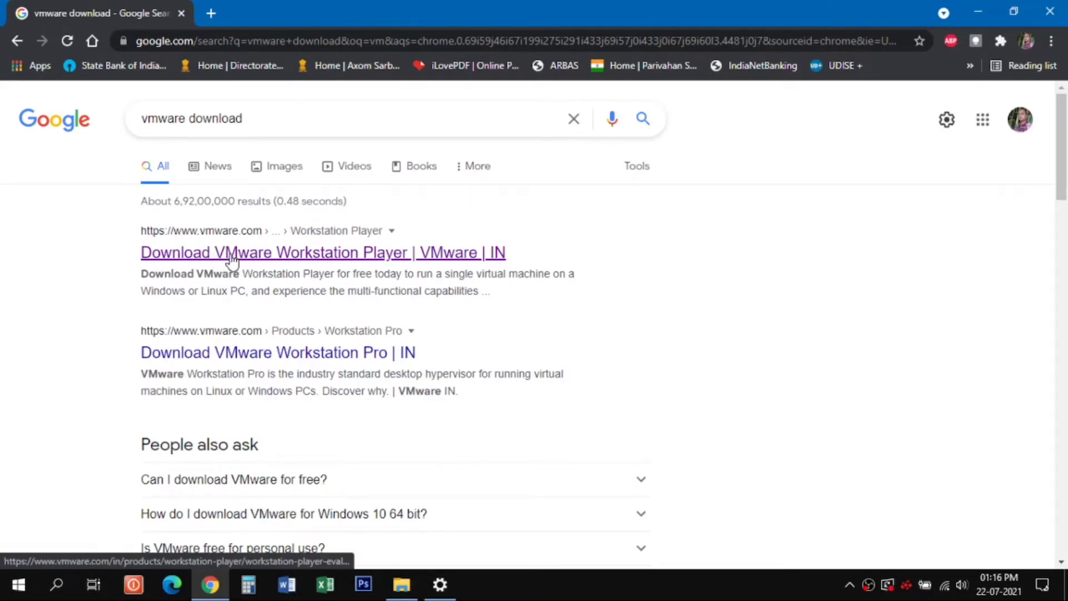
pyautogui.click(231, 252)
# - Download Workstation 16.0 Player for Windows and keep the installer file despite its file type
pyautogui.scroll(-4, 386, 308)
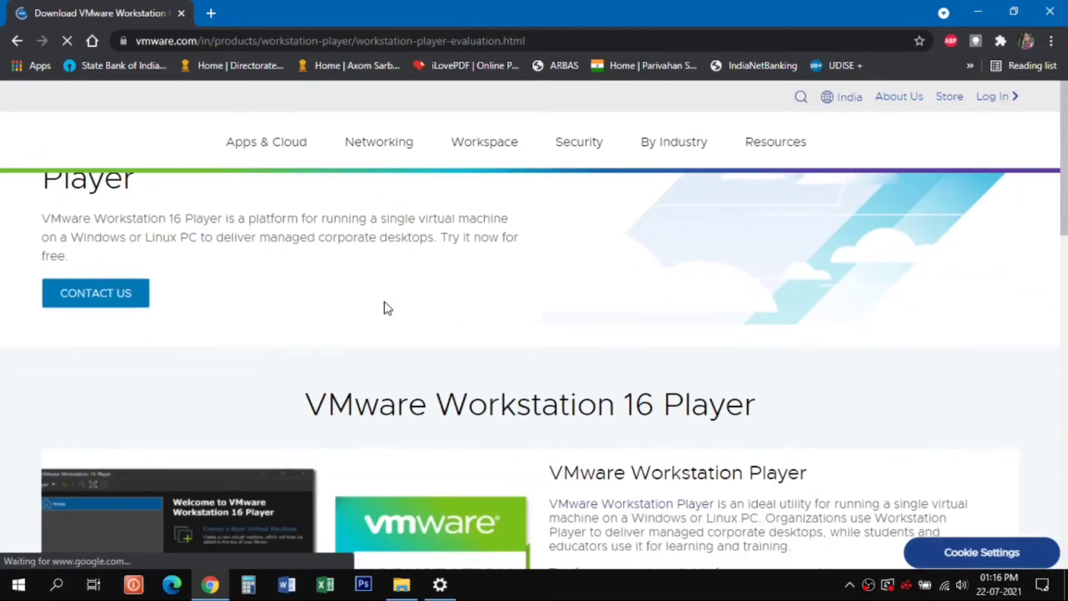
pyautogui.scroll(-8, 450, 255)
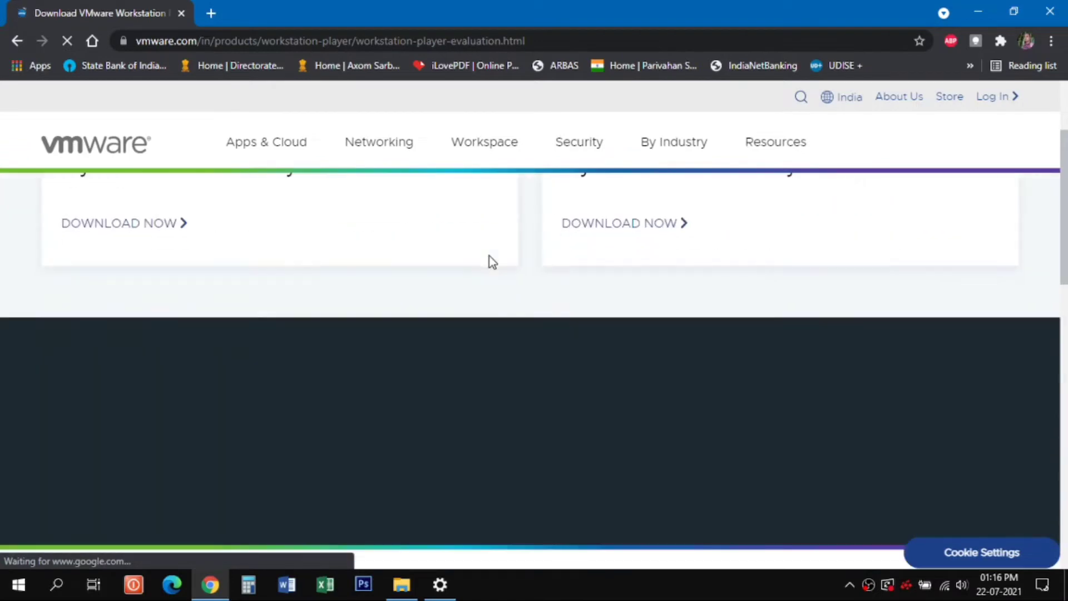
pyautogui.scroll(4, 490, 260)
pyautogui.scroll(-3, 455, 249)
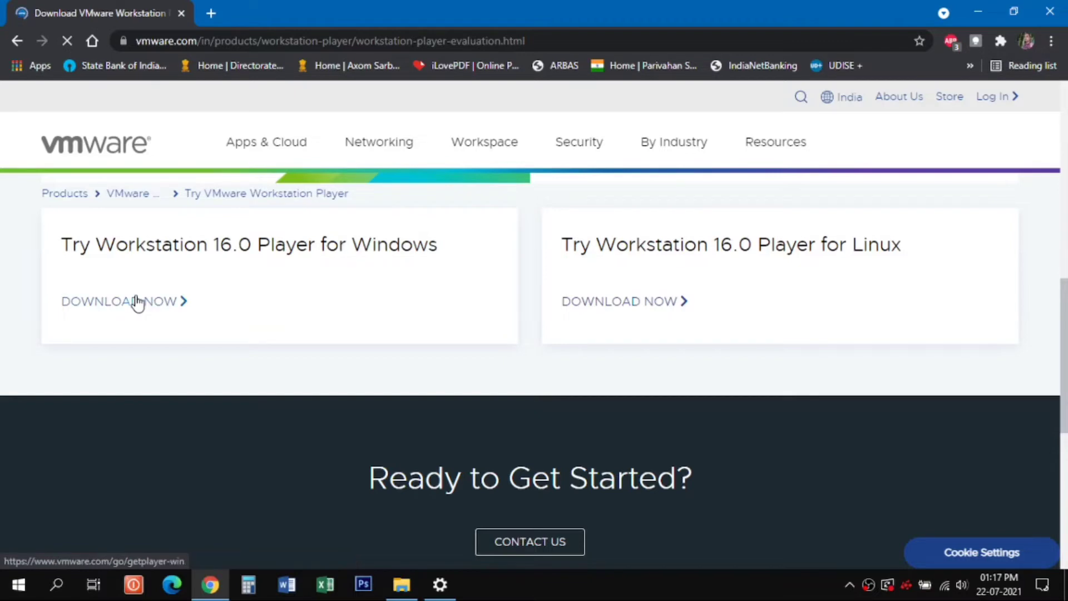
pyautogui.click(156, 307)
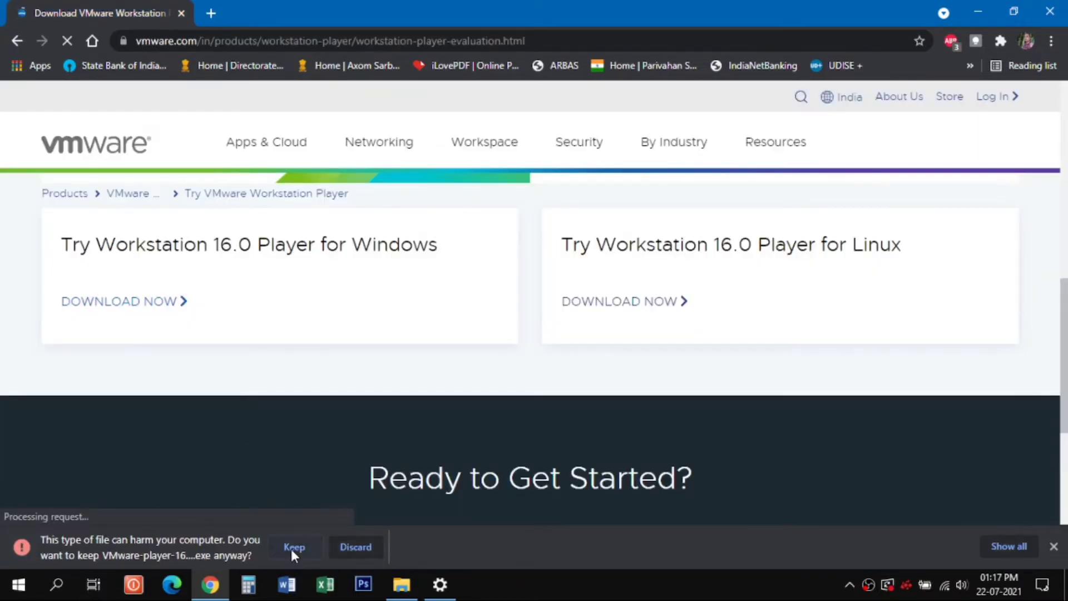
pyautogui.click(292, 549)
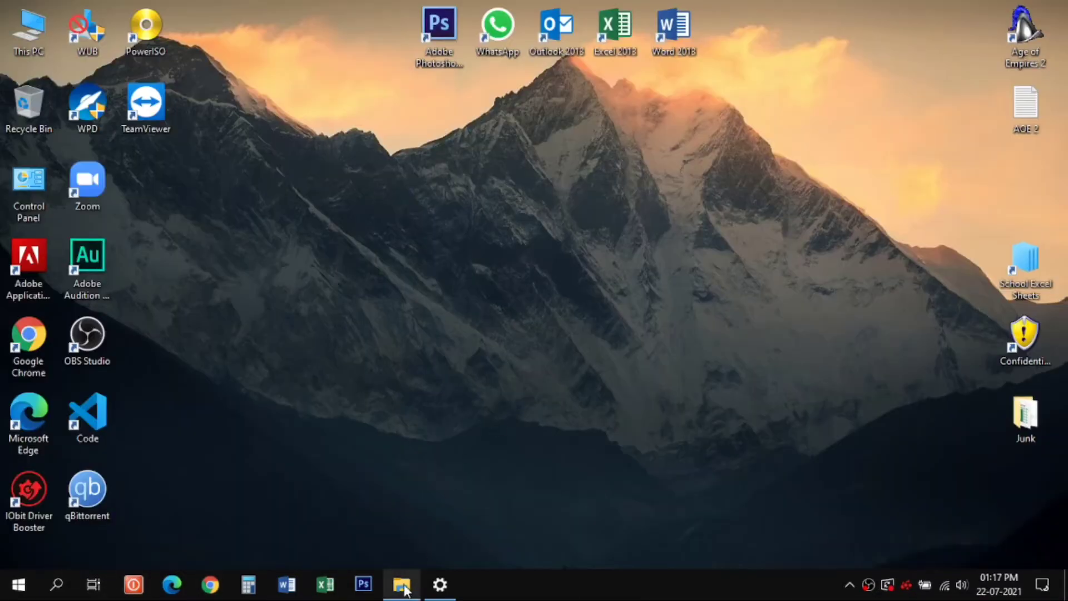
# - Switch to File Explorer and run the VMware-player-16.1.2-17966106 installer
pyautogui.click(402, 587)
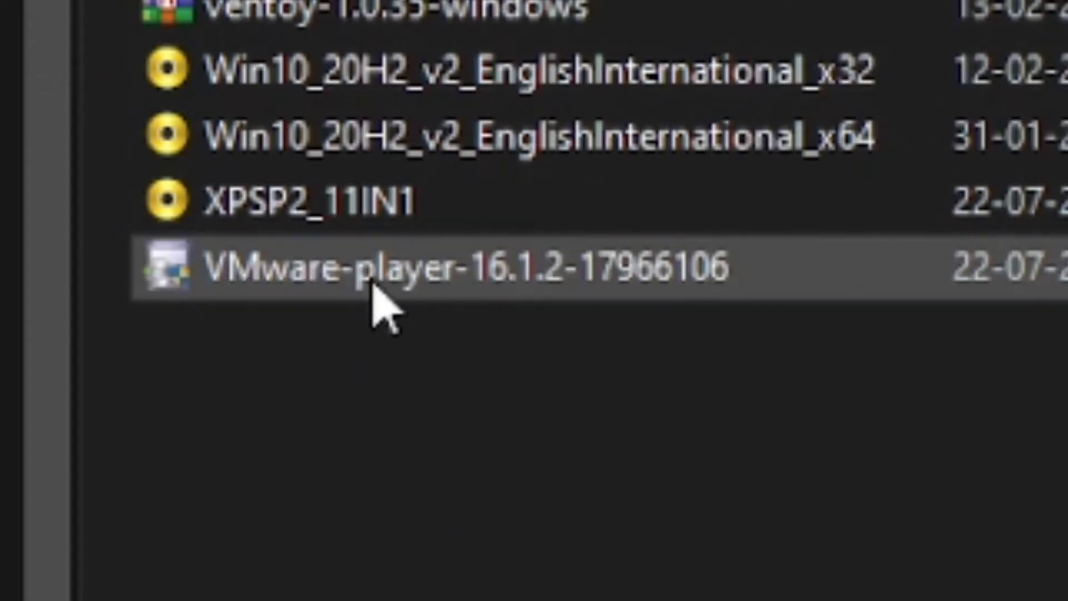
pyautogui.click(371, 281)
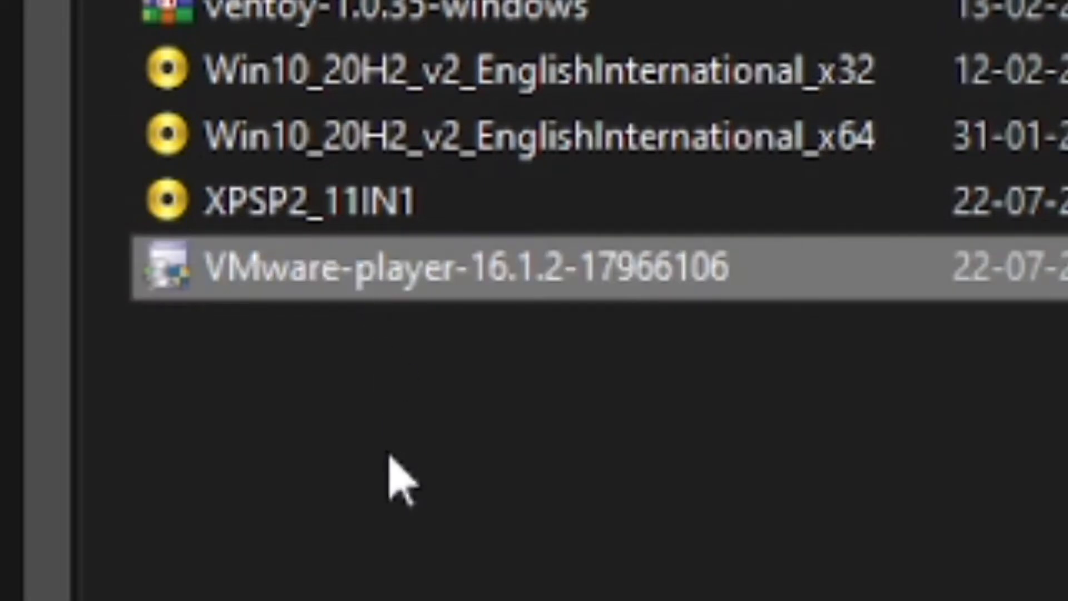
pyautogui.doubleClick(335, 278)
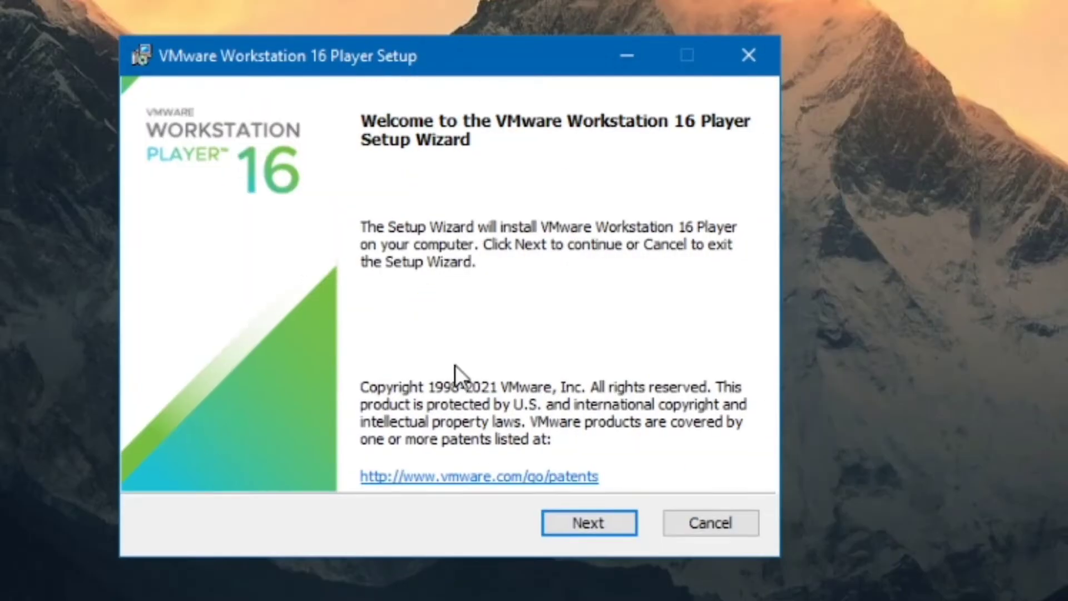
# - Accept the license agreement and include the Enhanced Keyboard Driver in the custom setup
pyautogui.press('Return')
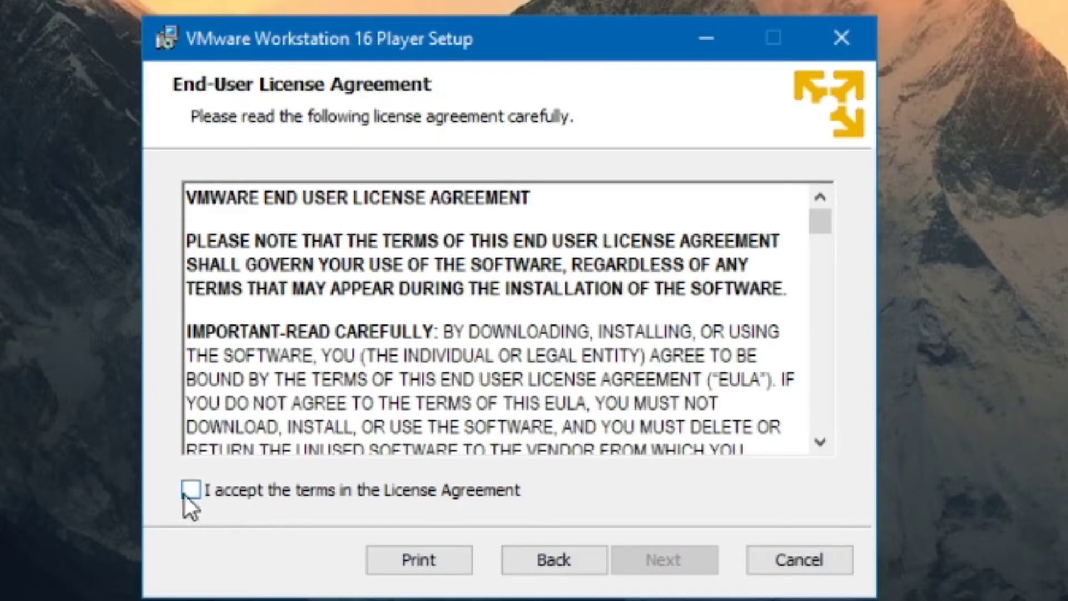
pyautogui.click(192, 489)
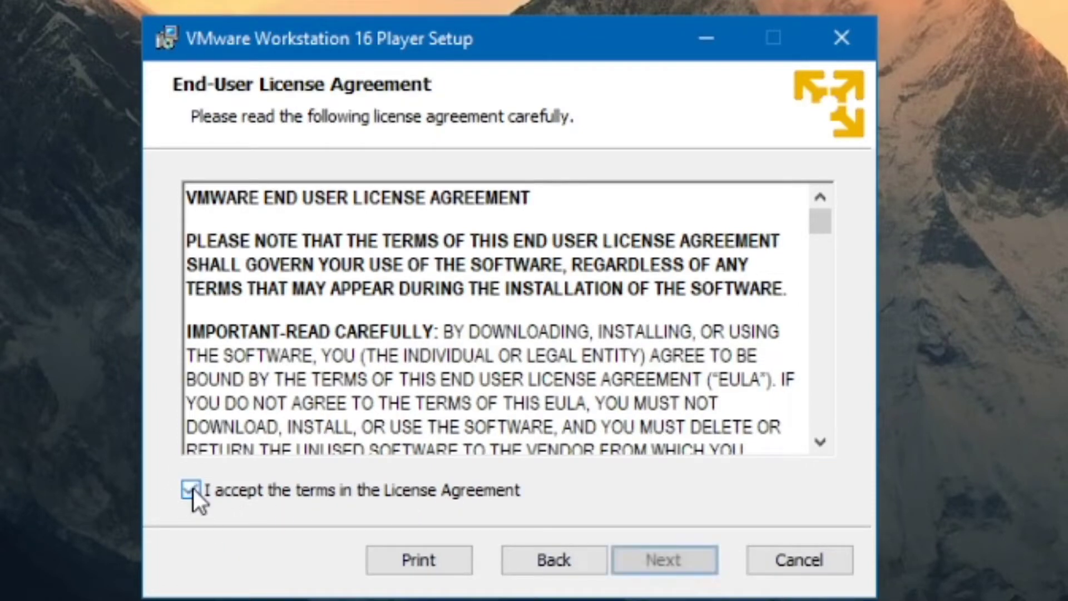
pyautogui.click(636, 565)
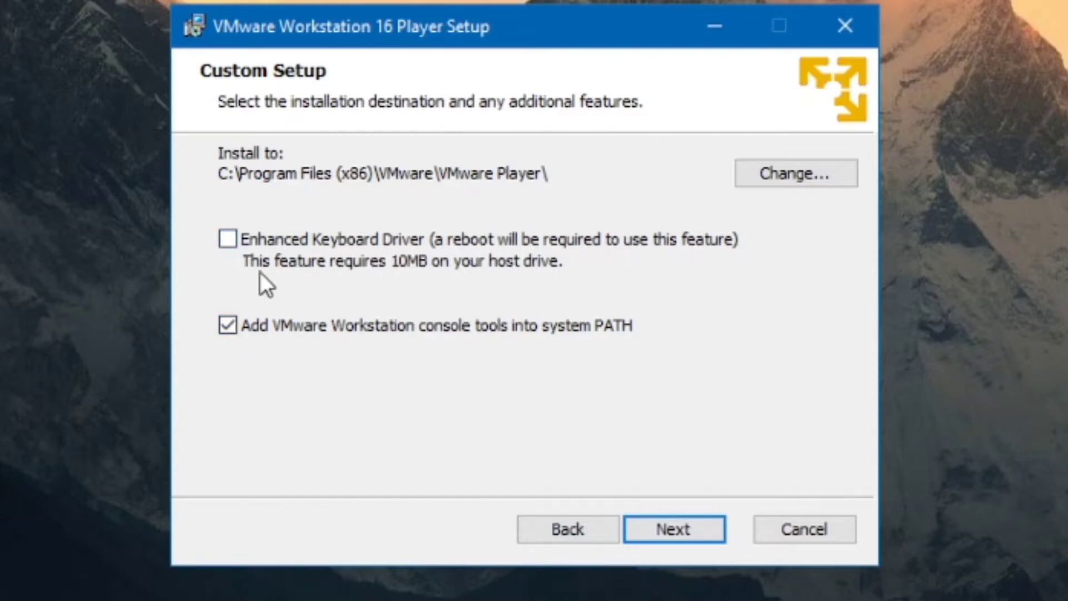
pyautogui.click(228, 238)
pyautogui.click(683, 522)
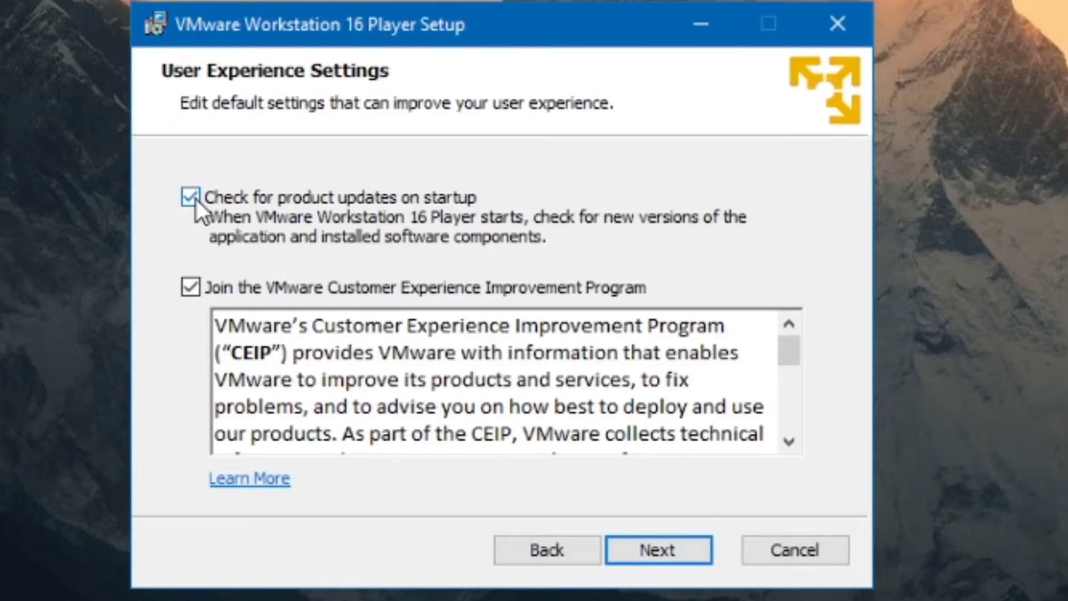
# - Turn off product update checks on startup and participation in the VMware Customer Experience Improvement Program
pyautogui.click(195, 199)
pyautogui.click(190, 288)
pyautogui.click(660, 546)
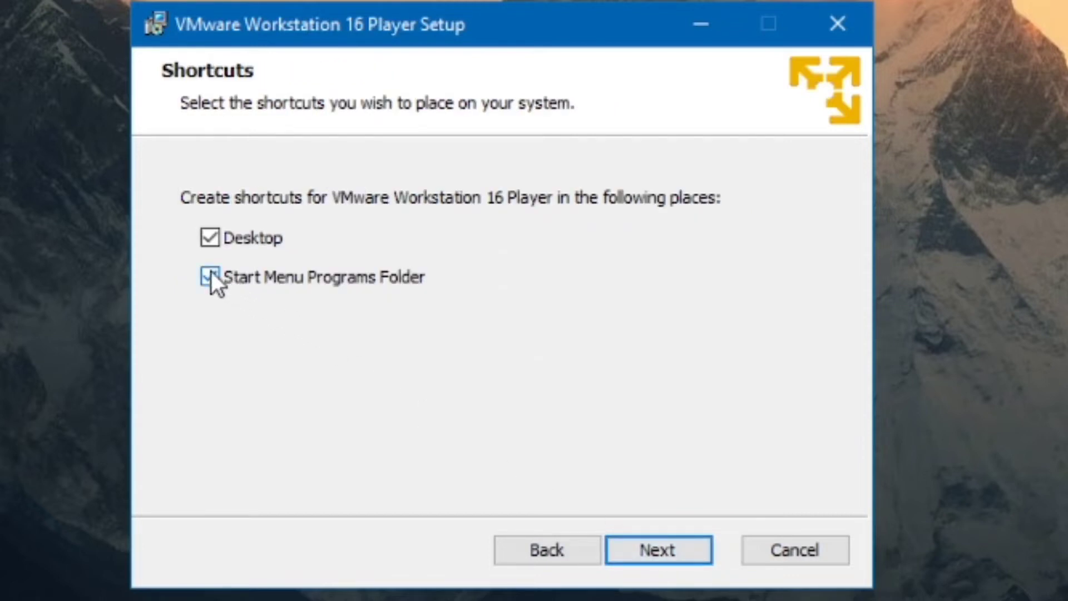
# - Exclude the Start Menu Programs Folder shortcut, keeping only the Desktop one, and start the installation
pyautogui.click(210, 276)
pyautogui.click(649, 536)
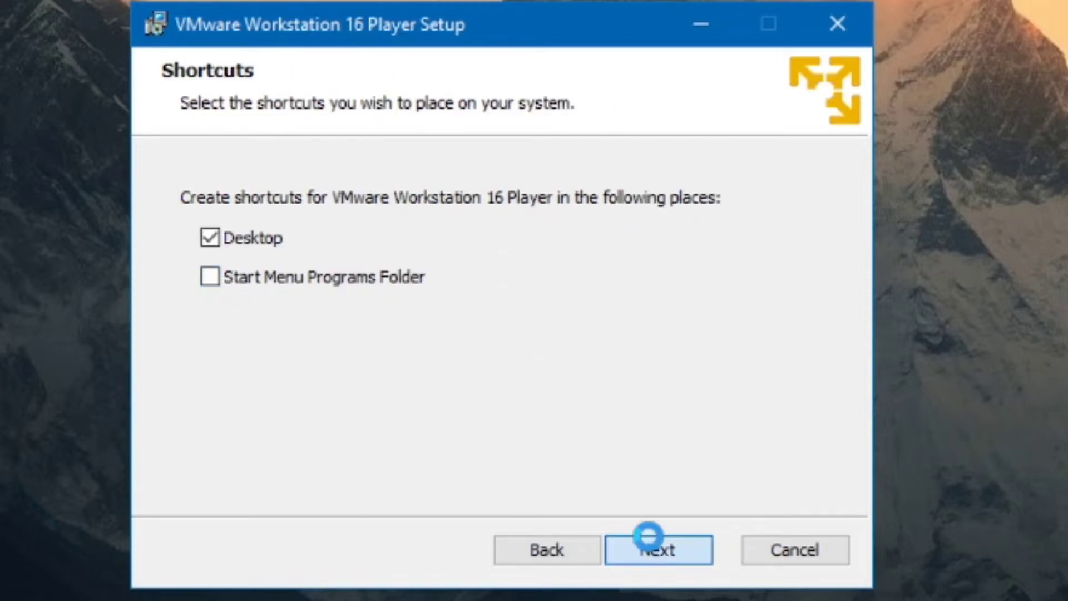
pyautogui.click(675, 550)
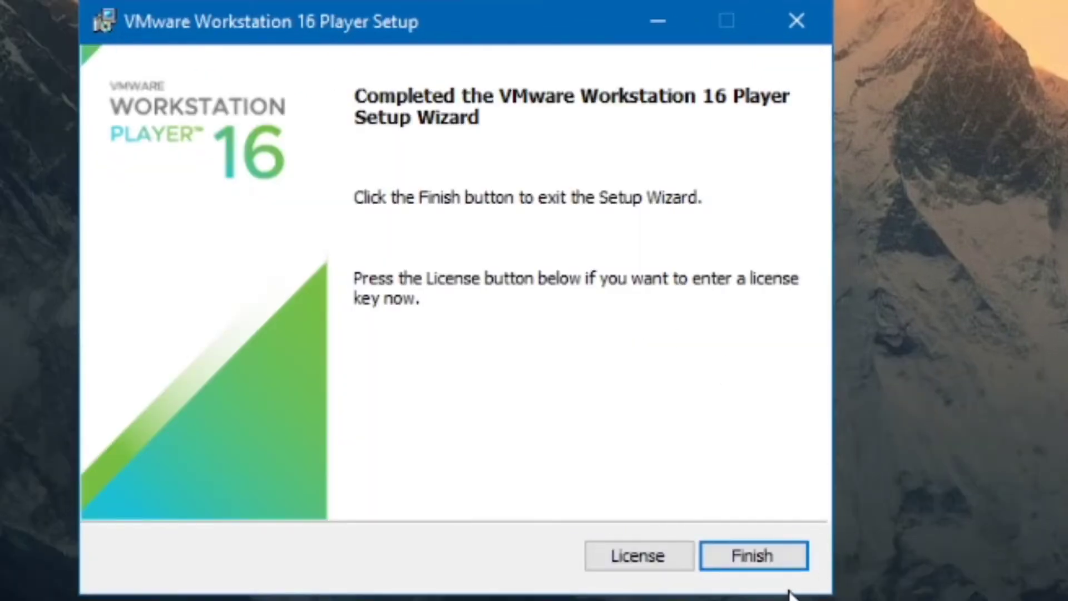
# - Finish the VMware Workstation 16 Player setup and restart the system immediately
pyautogui.click(734, 553)
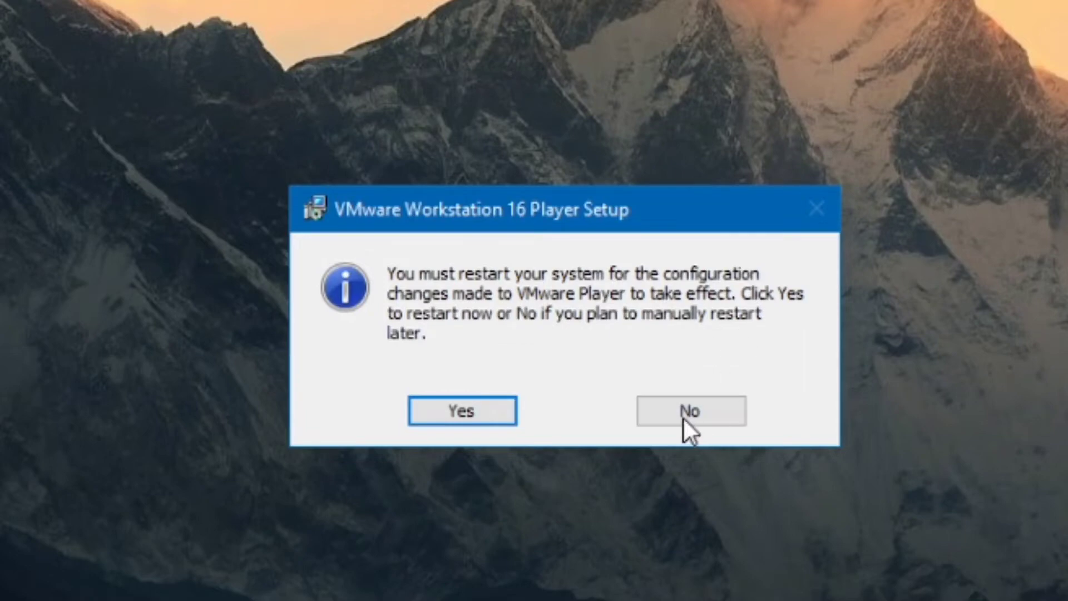
pyautogui.click(450, 406)
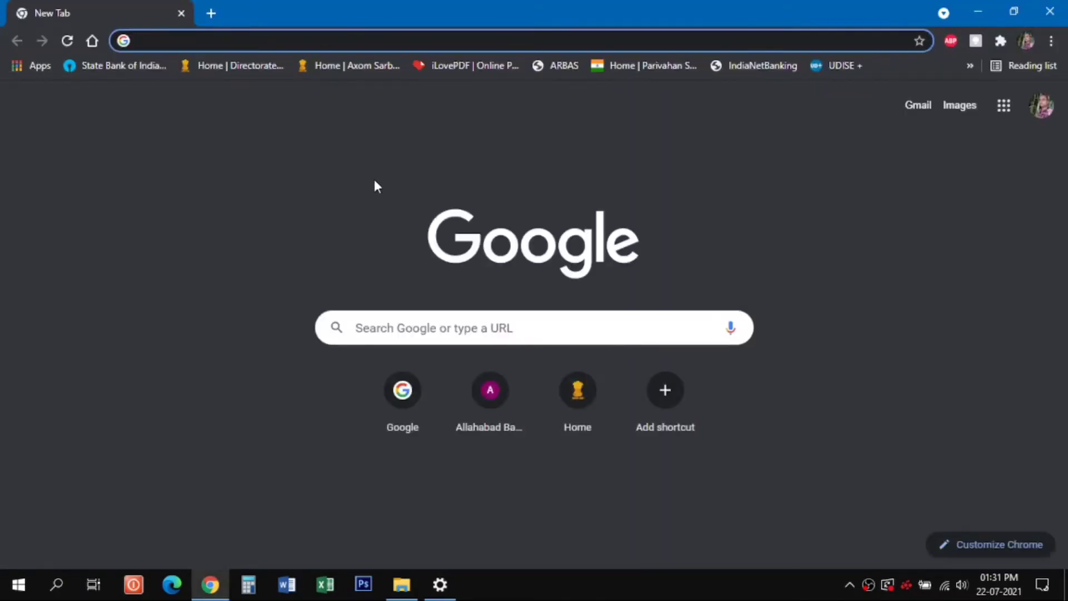
# - Search the web for "linux mint download" and open the official Linux Mint download page
pyautogui.write('linux mi')
pyautogui.click(189, 198)
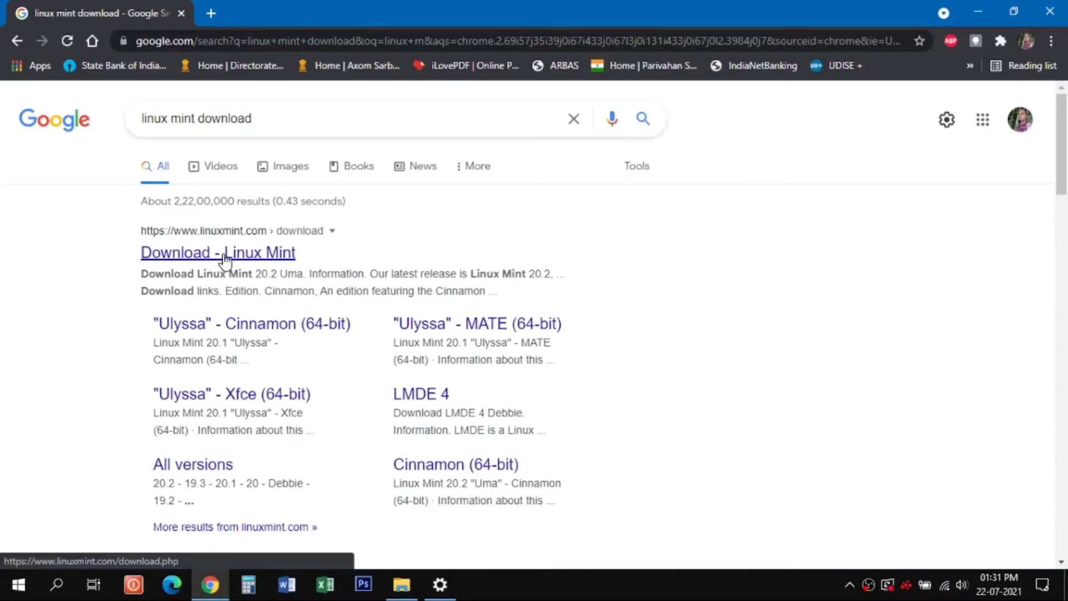
pyautogui.click(222, 254)
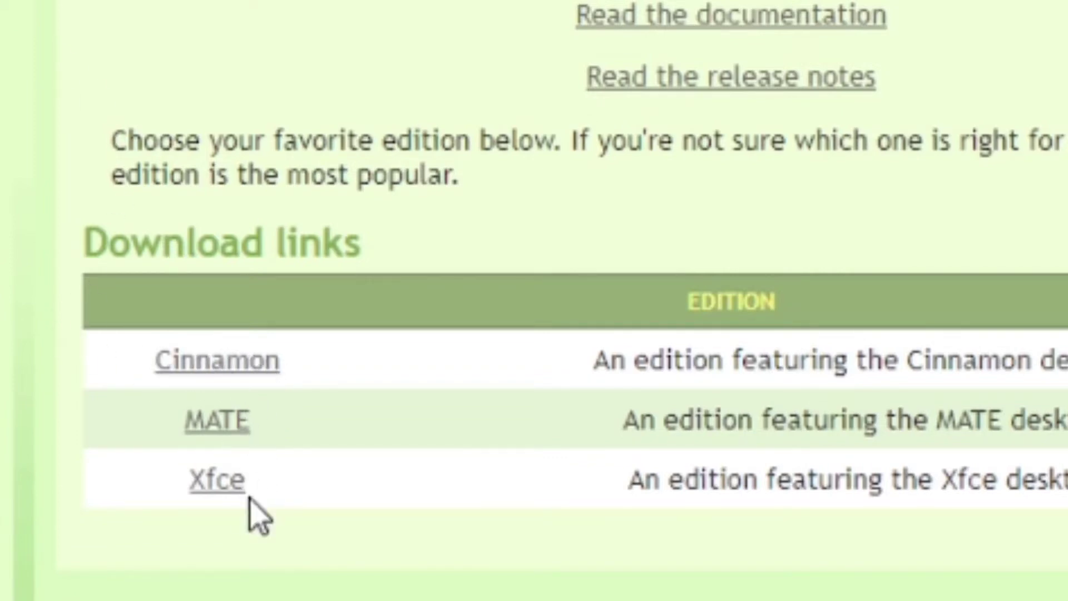
# - Open the Linux Mint Cinnamon edition's page and browse its list of download mirrors
pyautogui.click(245, 361)
pyautogui.scroll(-15, 108, 244)
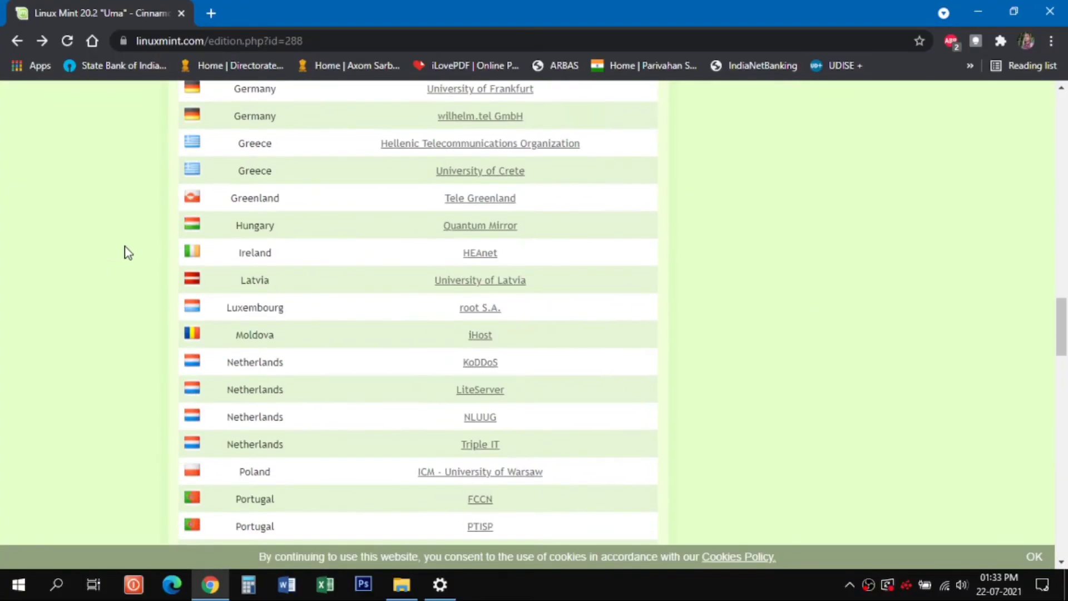
pyautogui.scroll(-15, 128, 253)
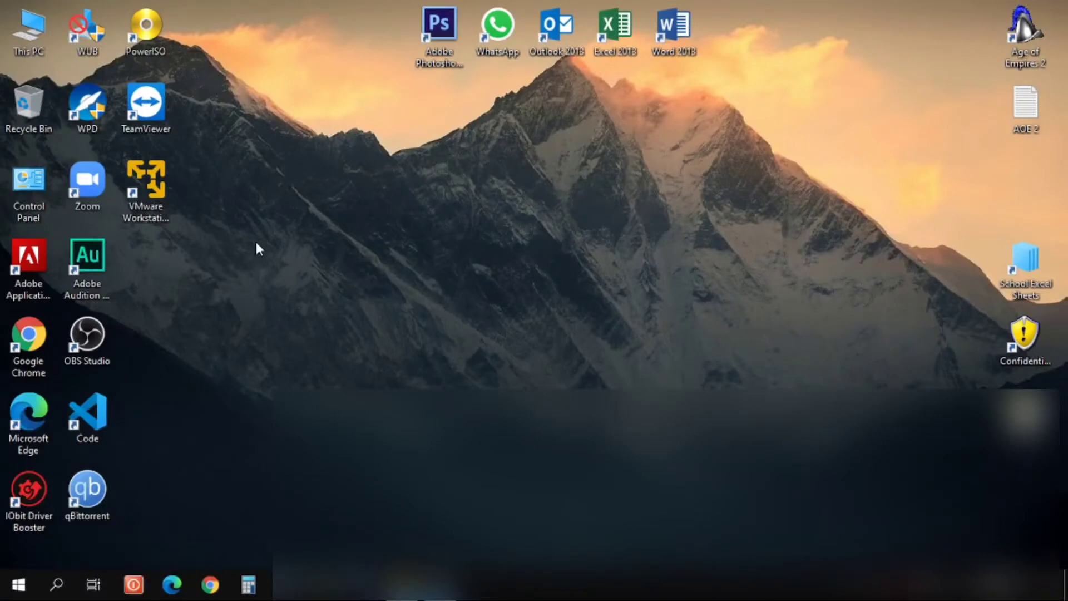
# - Launch VMware Workstation 16 Player from the desktop and set it up for free non-commercial use
pyautogui.click(139, 203)
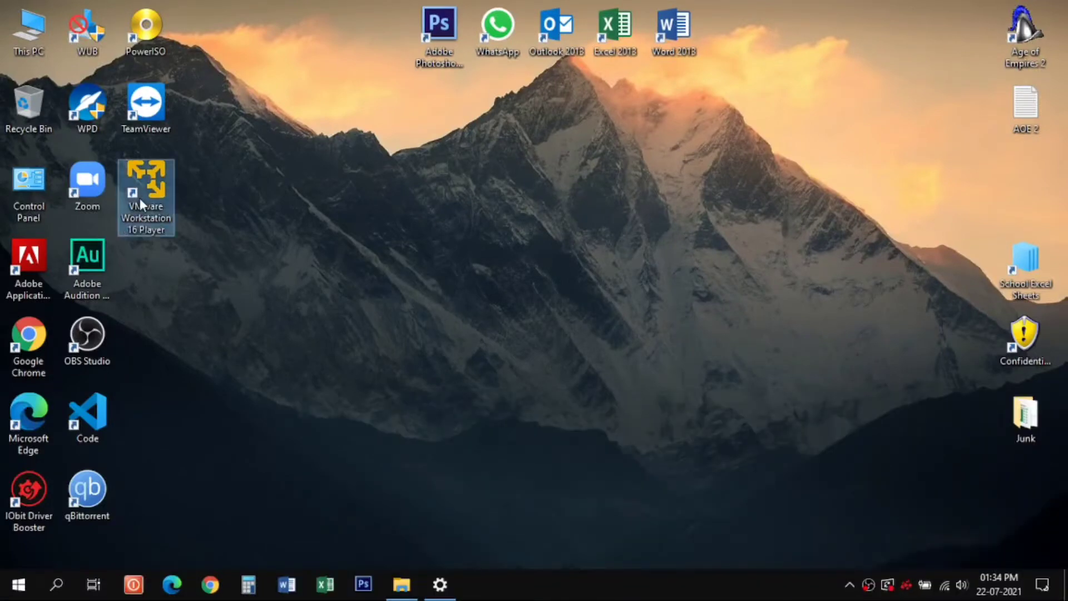
pyautogui.doubleClick(140, 202)
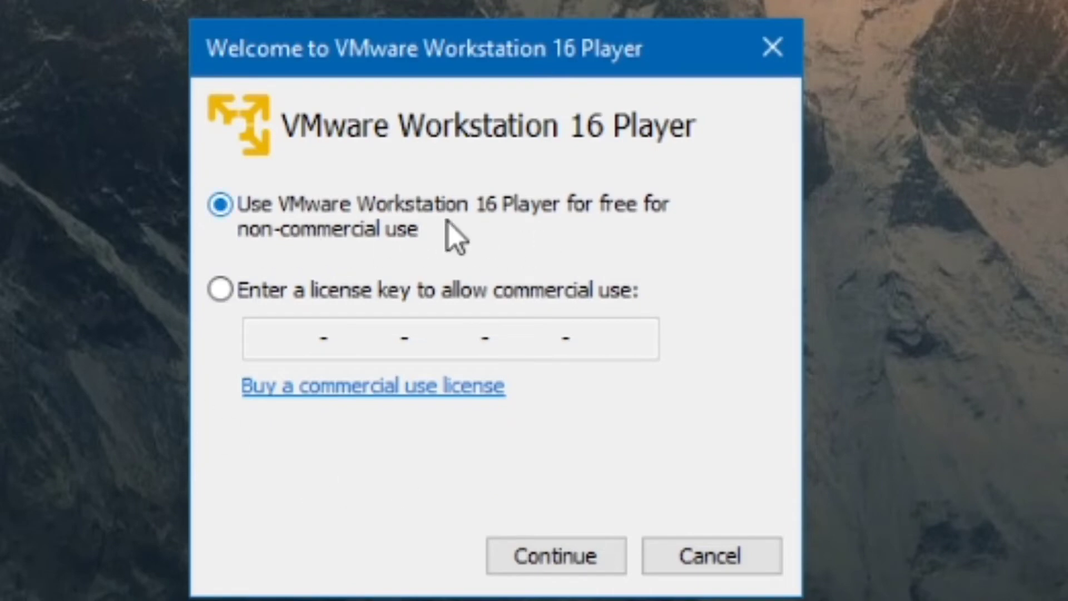
pyautogui.click(548, 562)
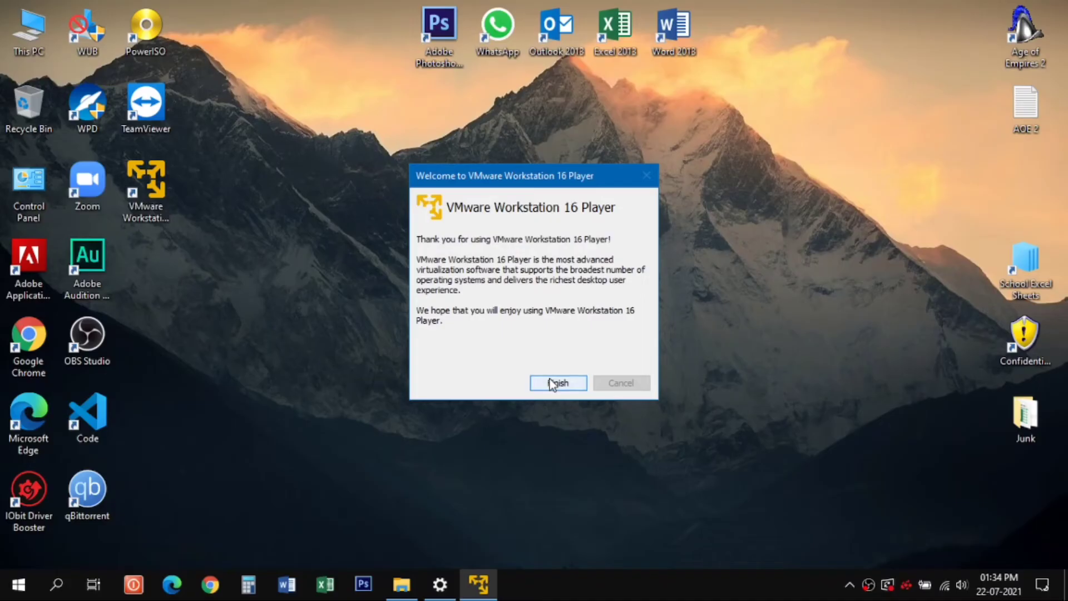
pyautogui.click(556, 383)
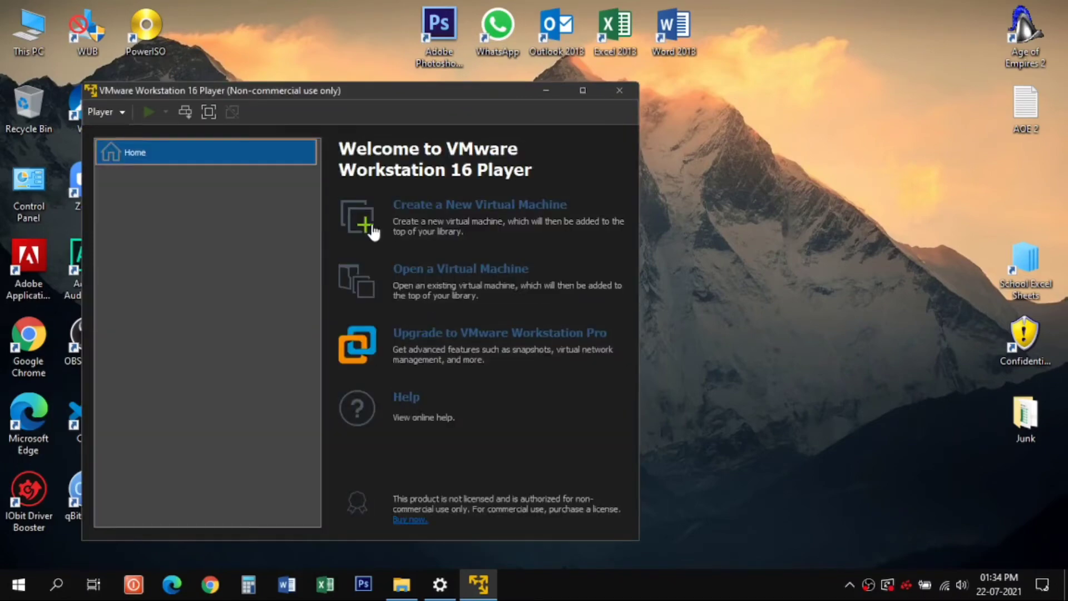
# - Start creating a new virtual machine and choose an installer disc image file (iso) as the installation source
pyautogui.moveTo(342, 91); pyautogui.dragTo(485, 69)
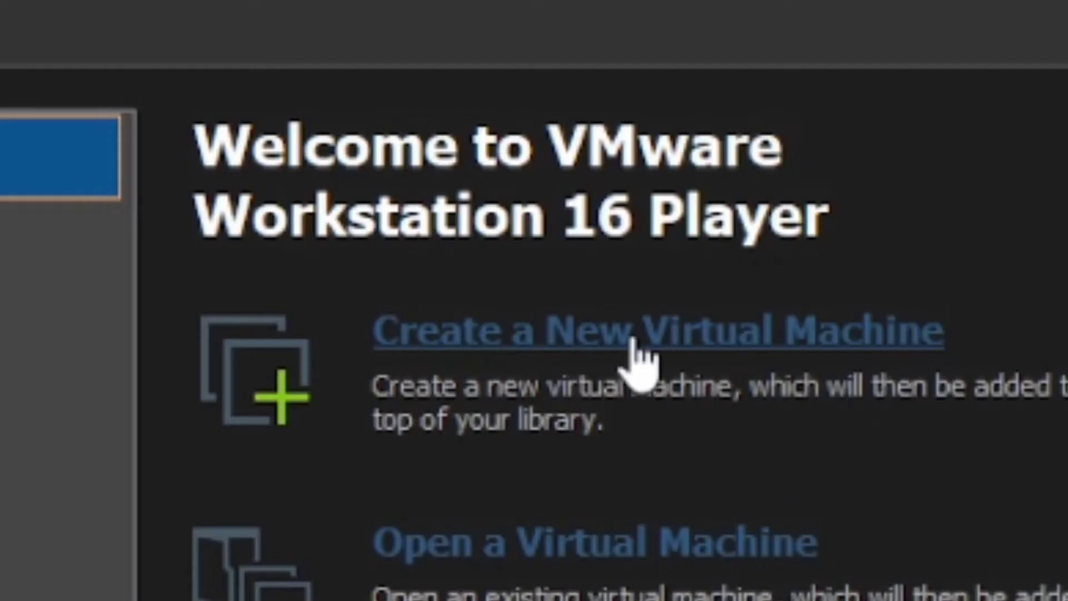
pyautogui.click(579, 336)
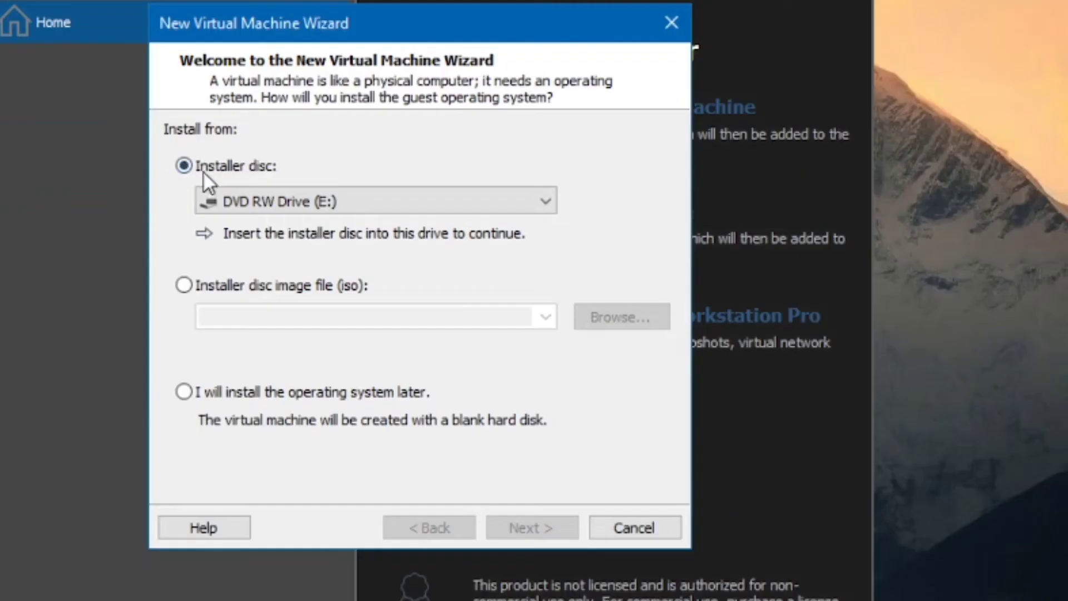
pyautogui.click(245, 201)
pyautogui.click(248, 198)
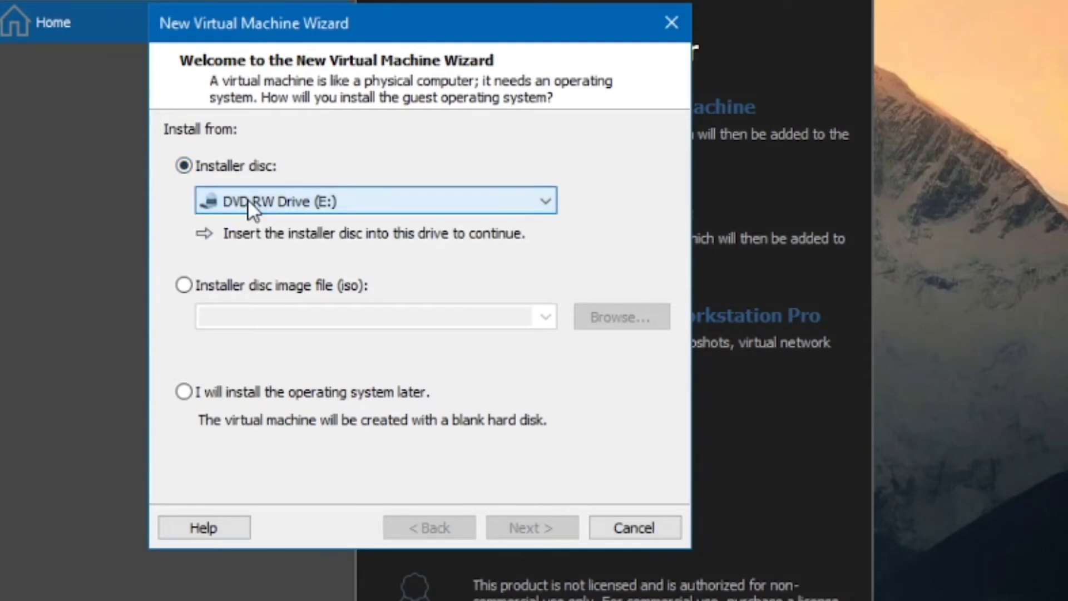
pyautogui.click(202, 290)
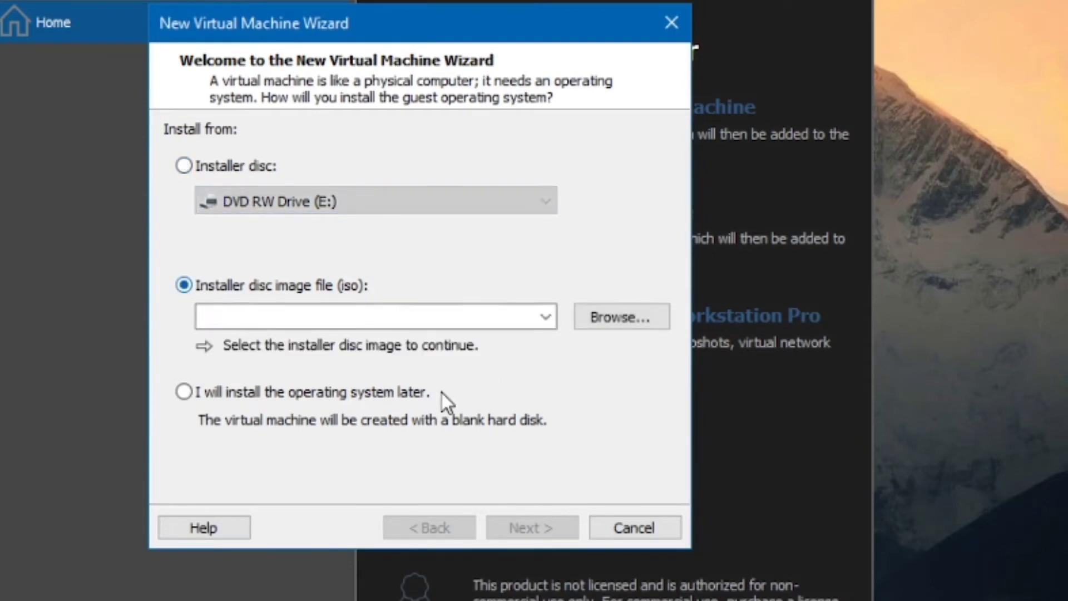
# - Select linuxmint-20.2-cinnamon-64bit from D:\Softwares\Disk Image as the installer ISO and continue to the guest operating system choice
pyautogui.click(593, 318)
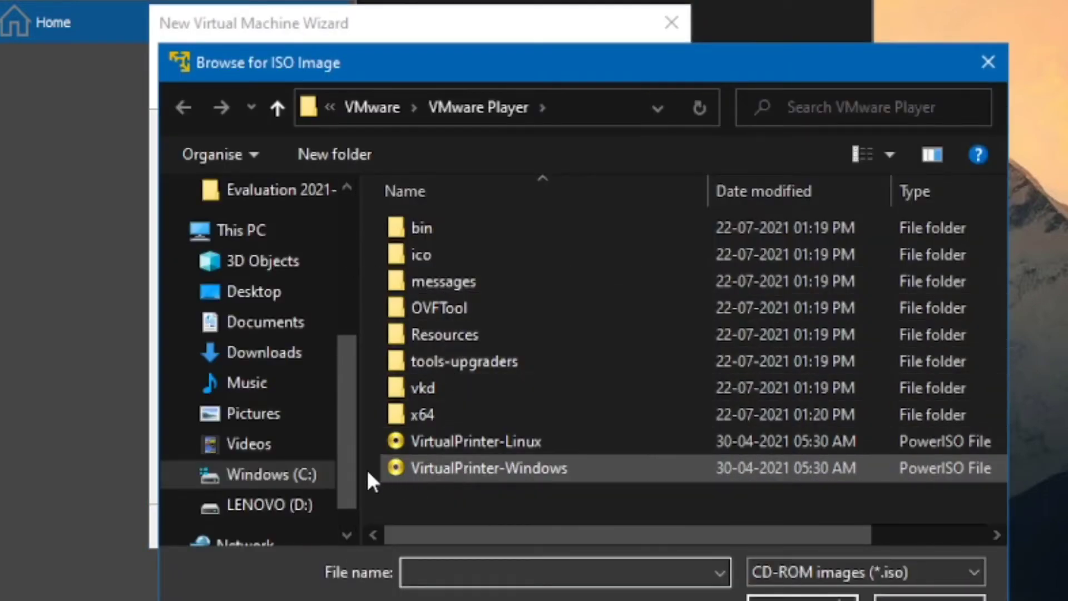
pyautogui.click(305, 504)
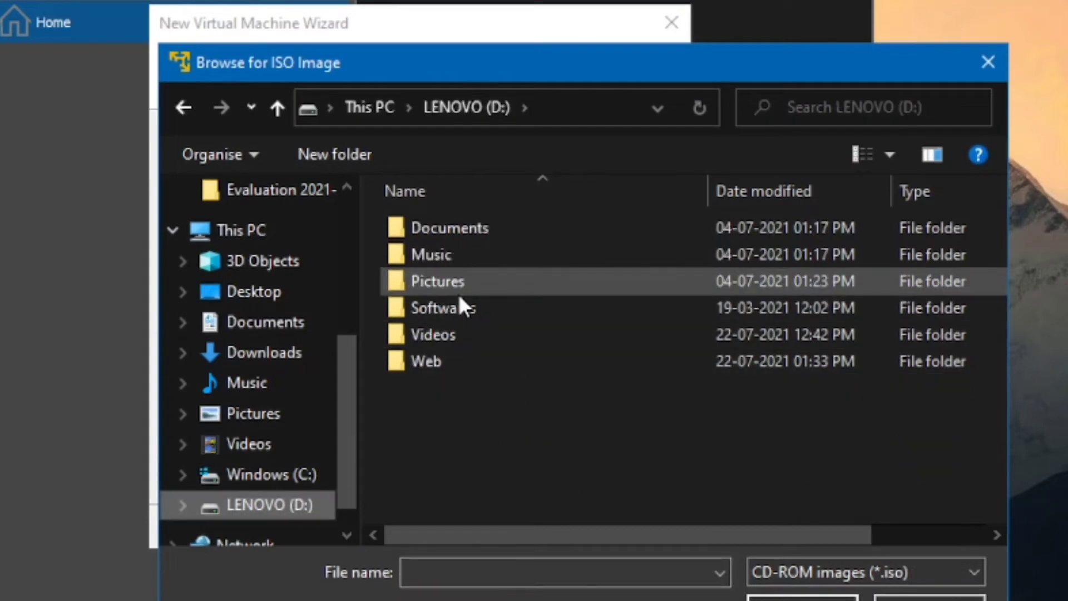
pyautogui.doubleClick(460, 308)
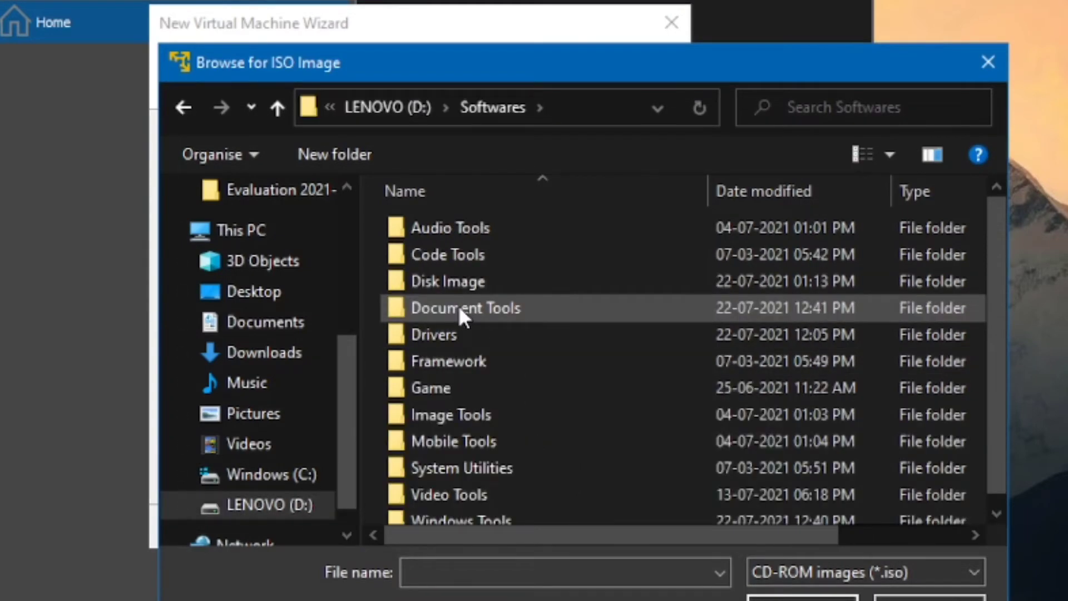
pyautogui.doubleClick(451, 283)
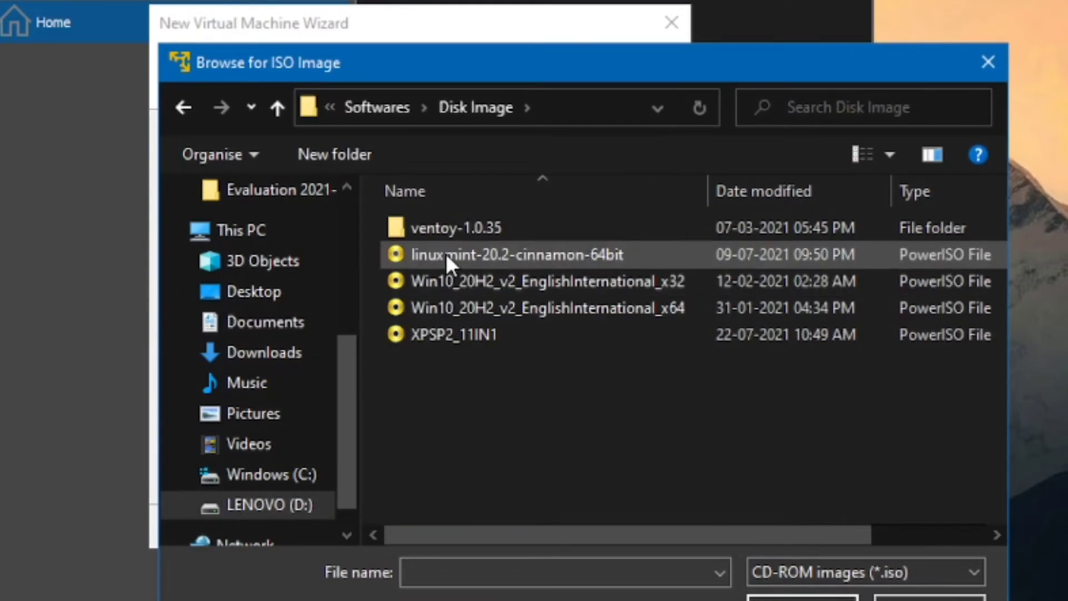
pyautogui.click(533, 252)
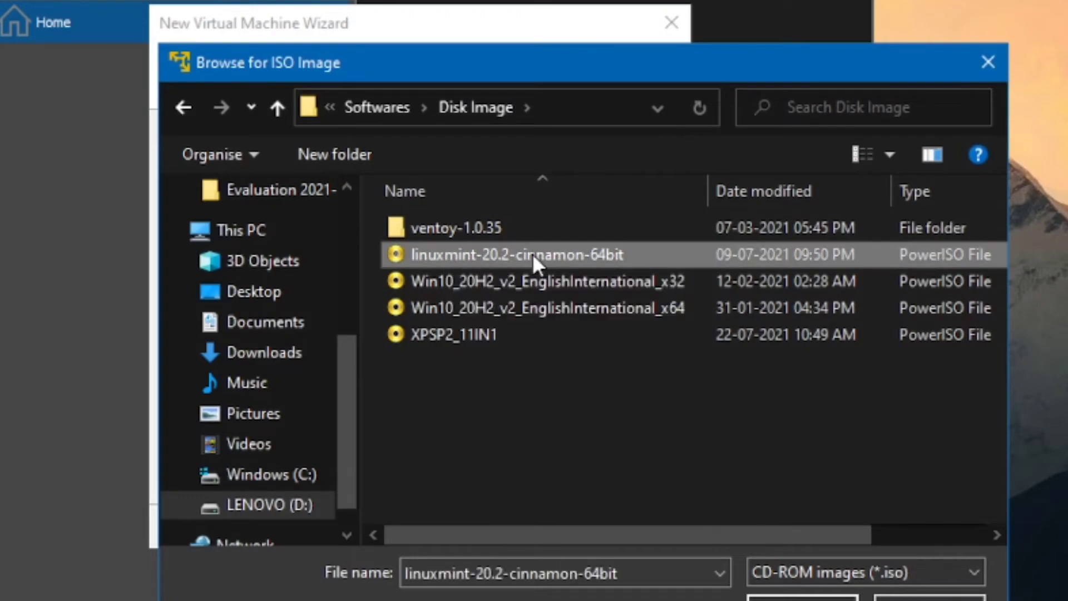
pyautogui.click(802, 599)
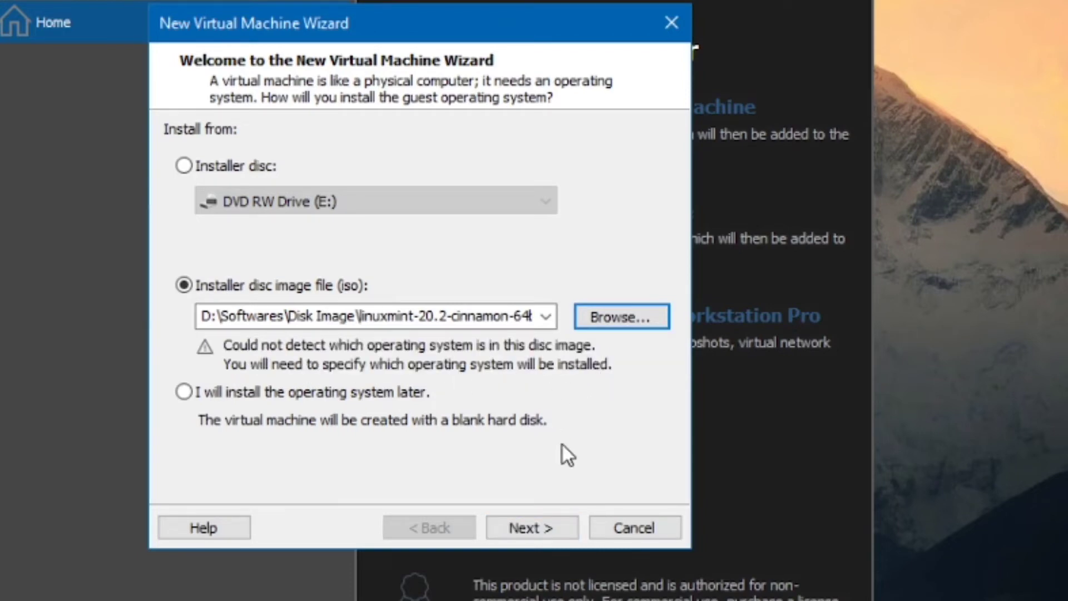
pyautogui.click(558, 533)
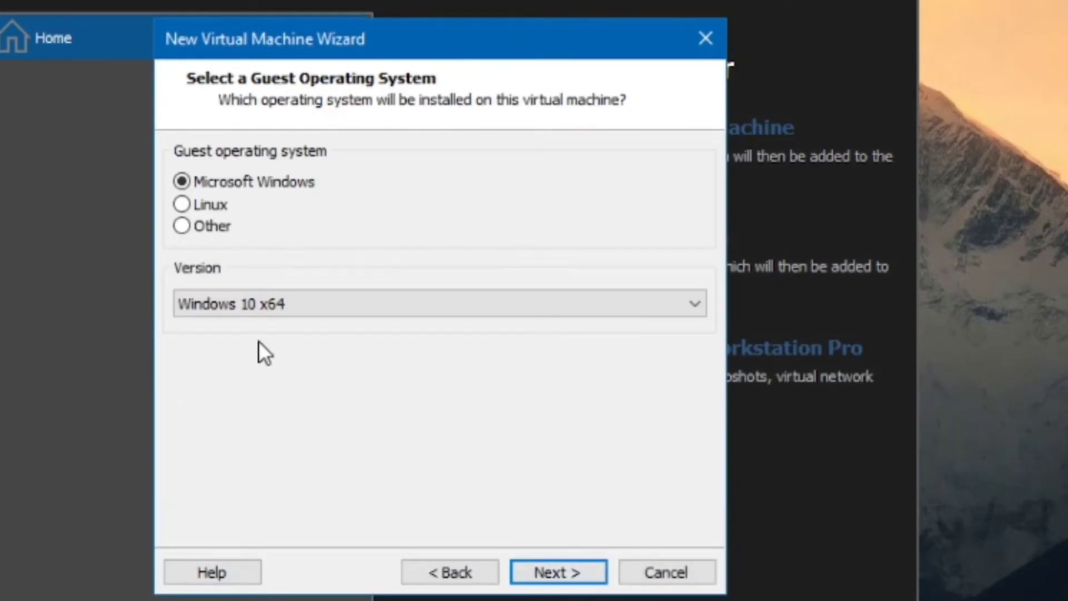
# - Set the guest operating system to Linux with Ubuntu as the version, and continue to naming the virtual machine
pyautogui.click(209, 205)
pyautogui.click(279, 301)
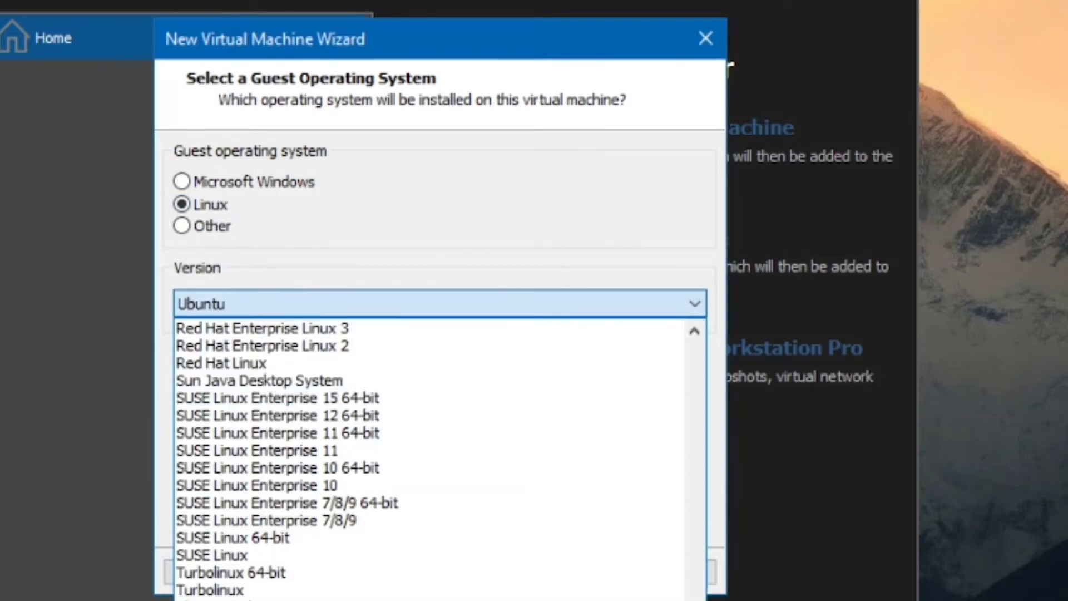
pyautogui.scroll(18, 297, 559)
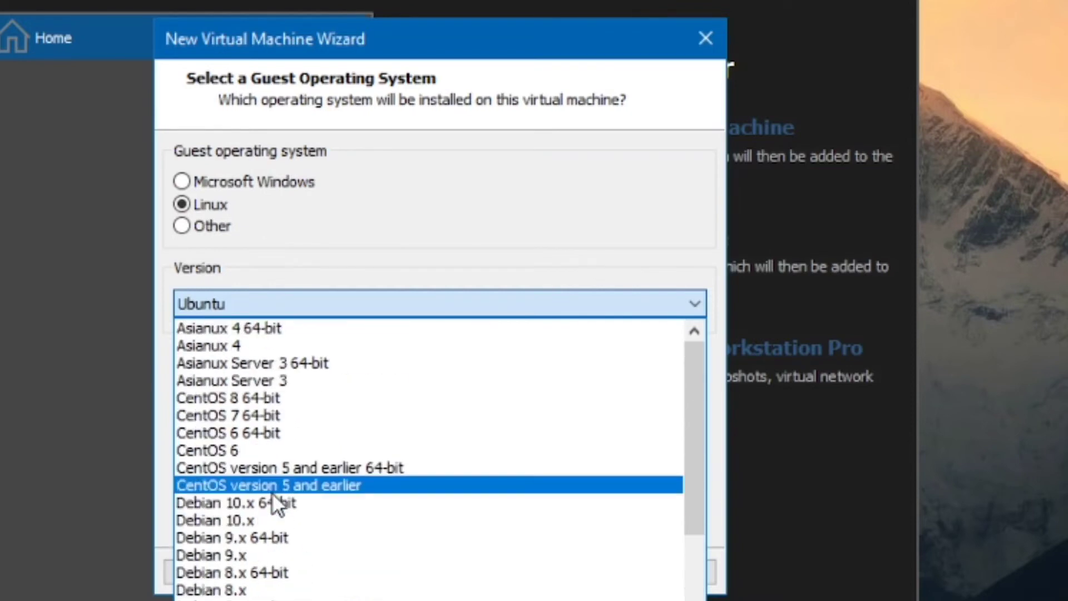
pyautogui.scroll(-11, 292, 559)
pyautogui.scroll(-4, 292, 562)
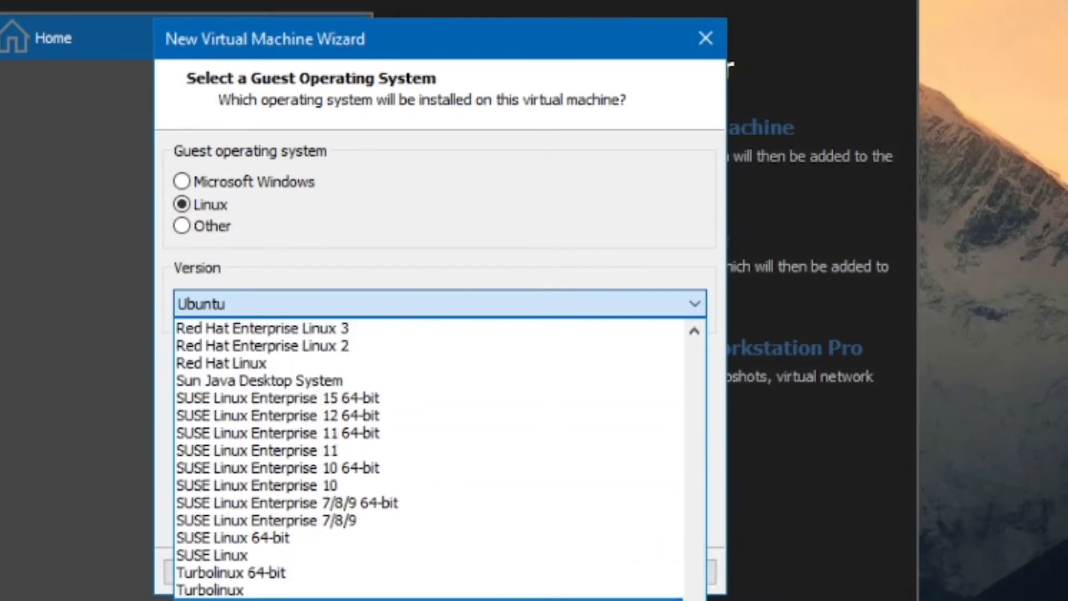
pyautogui.press('Escape')
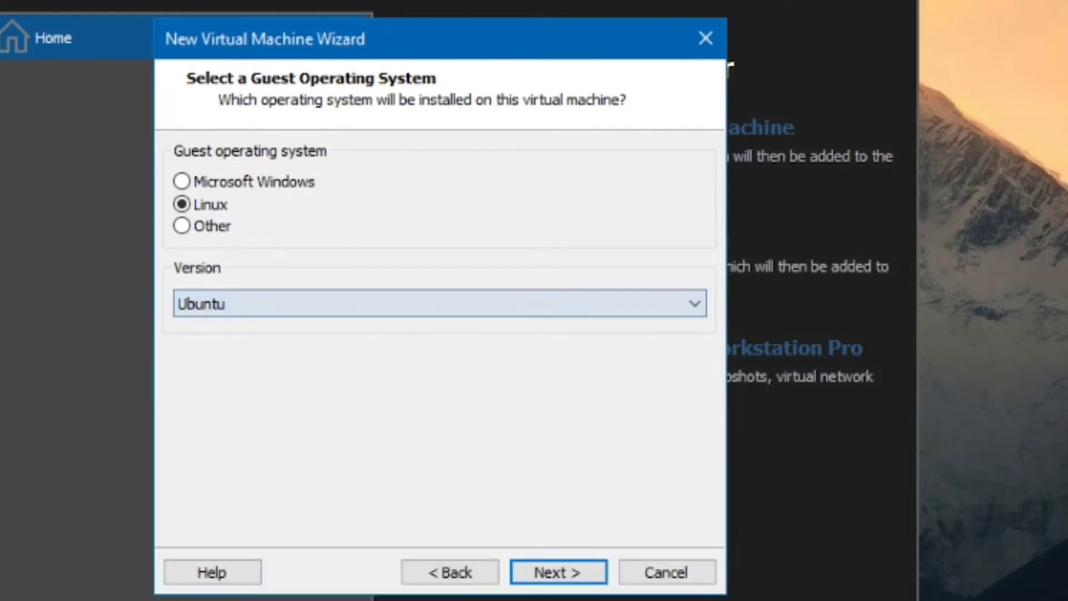
pyautogui.click(548, 576)
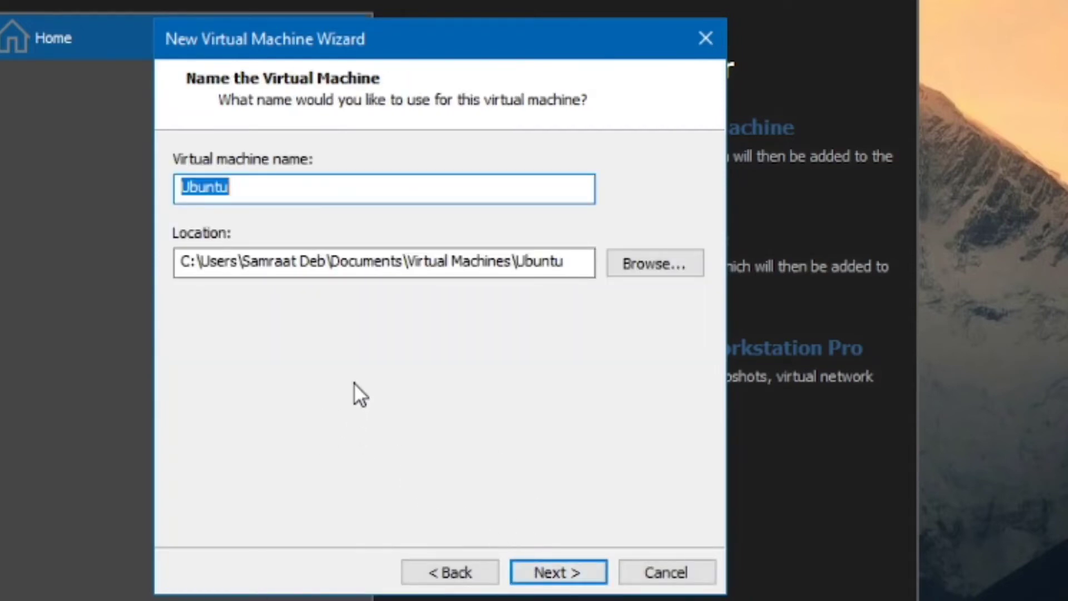
# - Name the virtual machine "Linux Mint" and browse to the Web folder on drive D: for its location
pyautogui.write('Linux Mint')
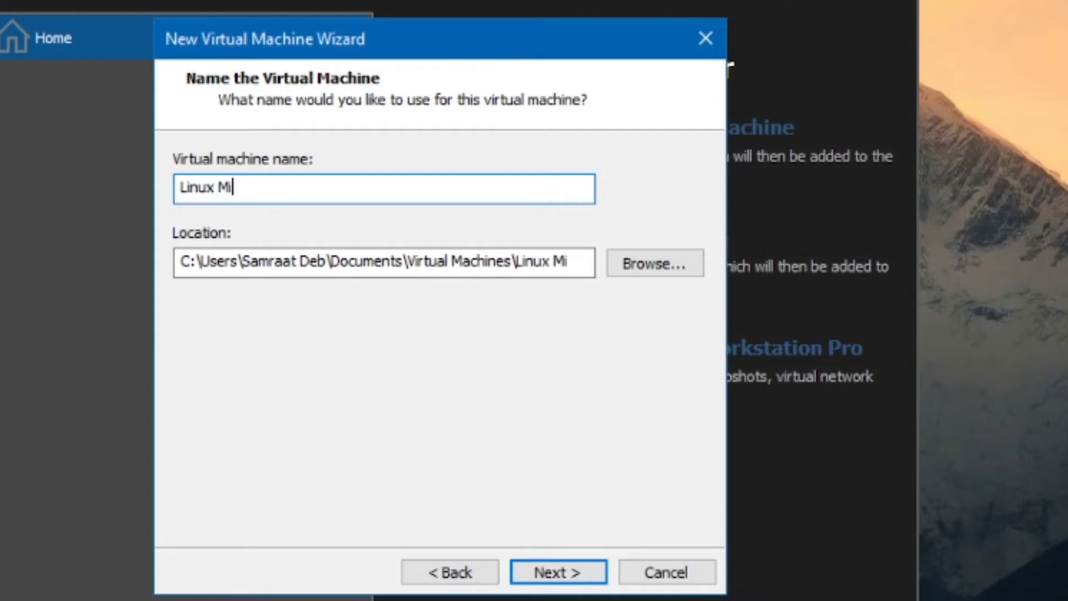
pyautogui.click(618, 261)
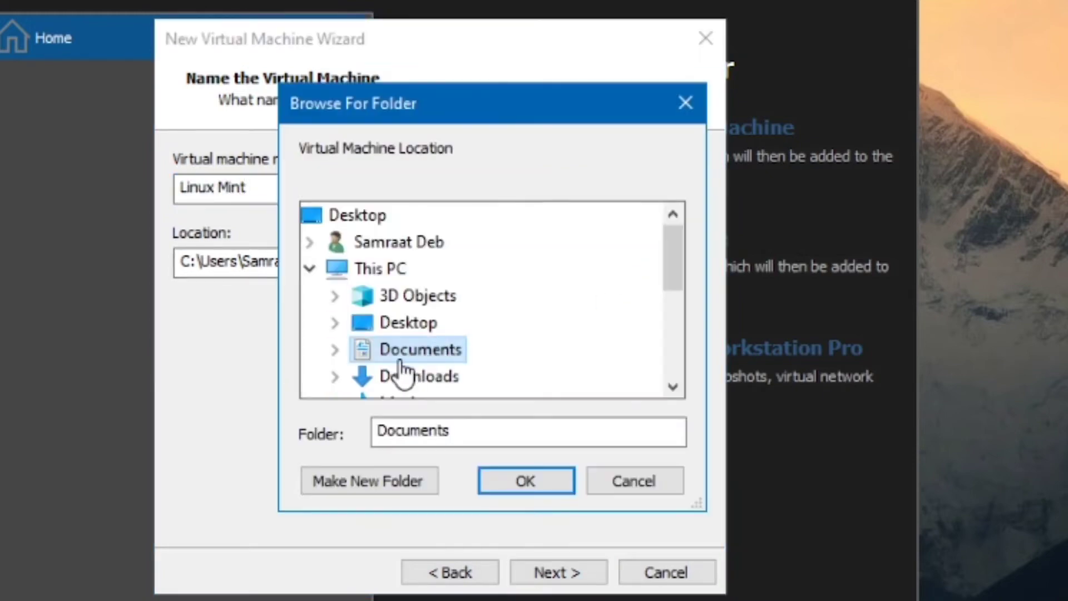
pyautogui.scroll(-3, 534, 310)
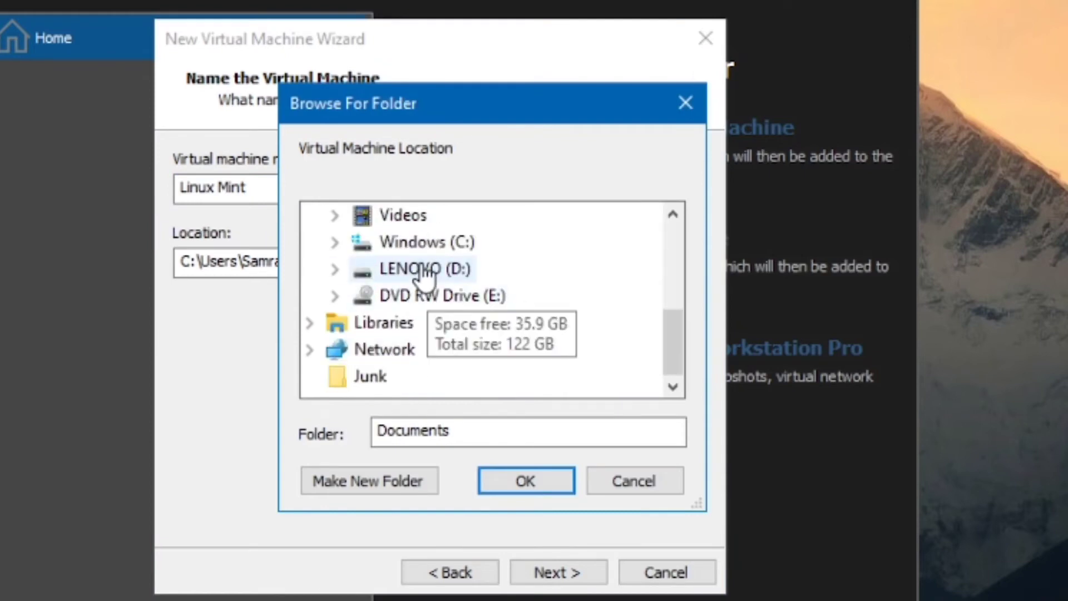
pyautogui.click(455, 272)
pyautogui.click(429, 376)
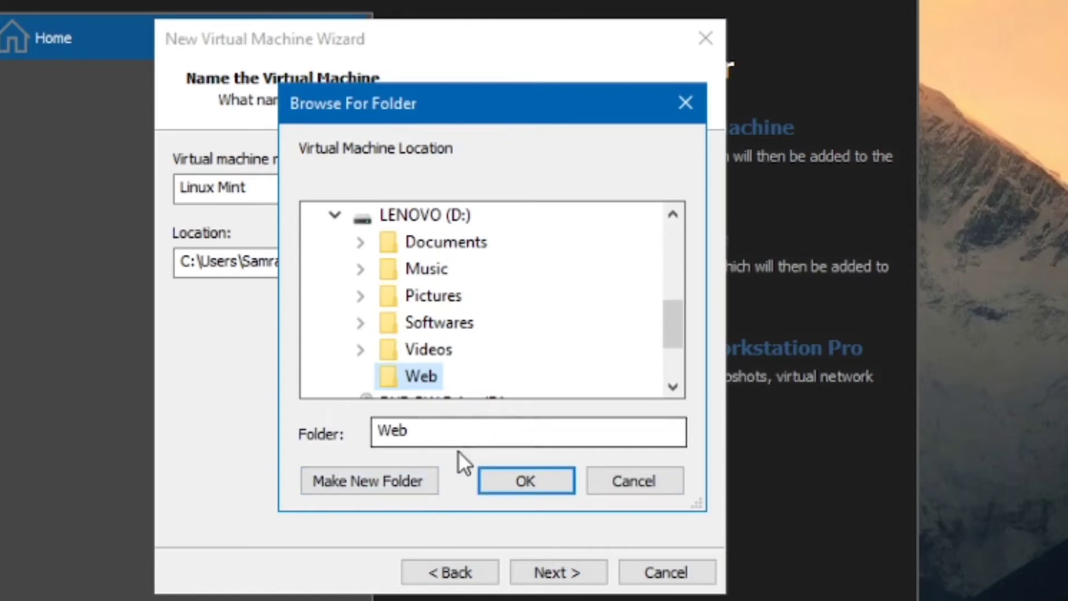
# - Create a folder named VirtualDisk inside Web and use it as the virtual machine's location
pyautogui.click(415, 478)
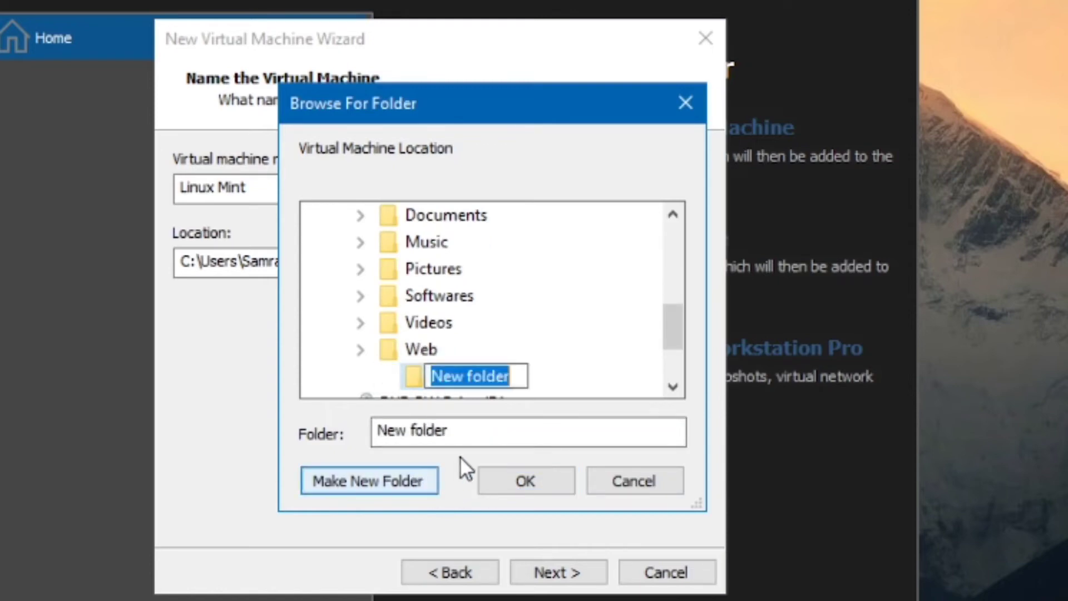
pyautogui.write('Vitual')
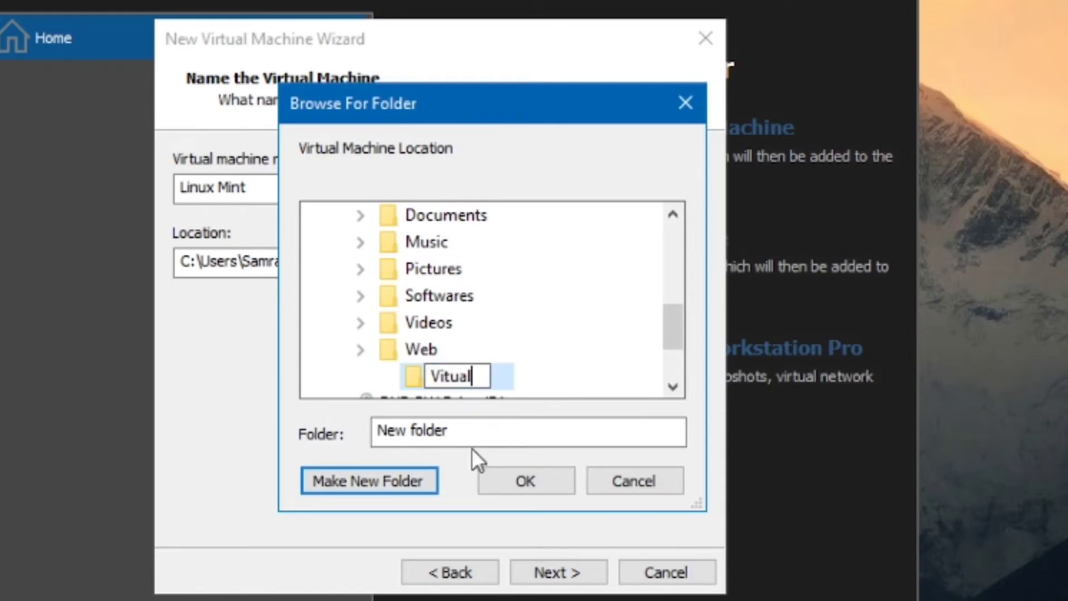
pyautogui.press('BackSpace')
pyautogui.press('BackSpace')
pyautogui.press('BackSpace')
pyautogui.press('BackSpace')
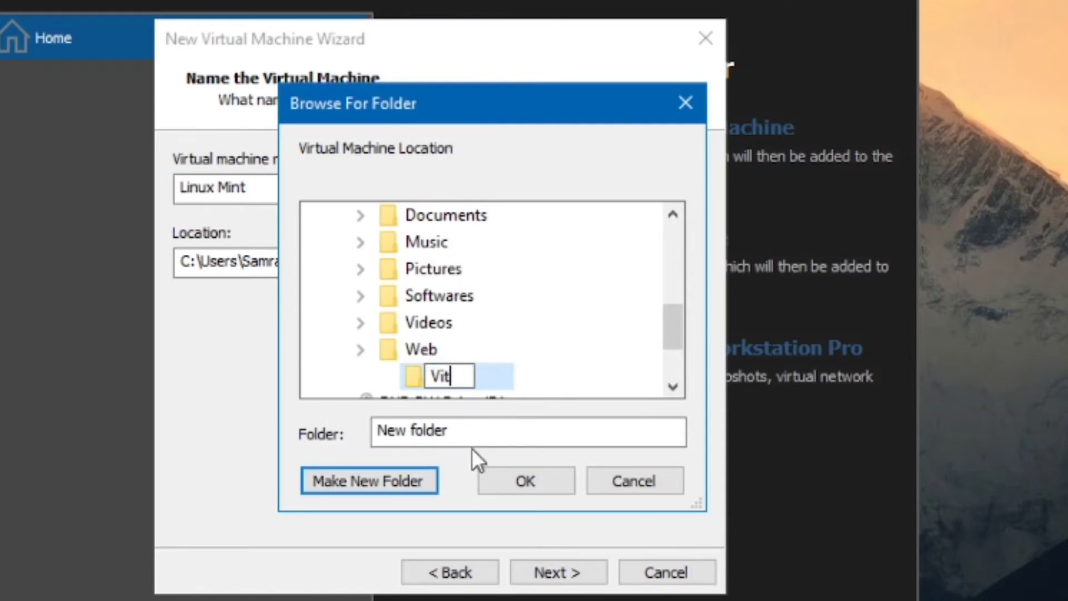
pyautogui.write('rtualDisk')
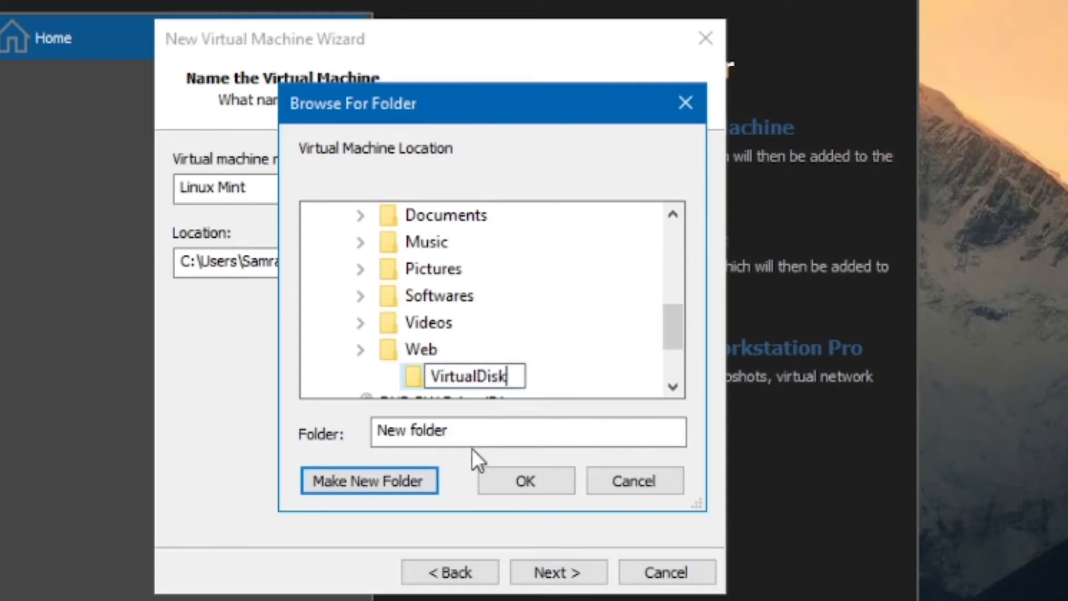
pyautogui.press('Return')
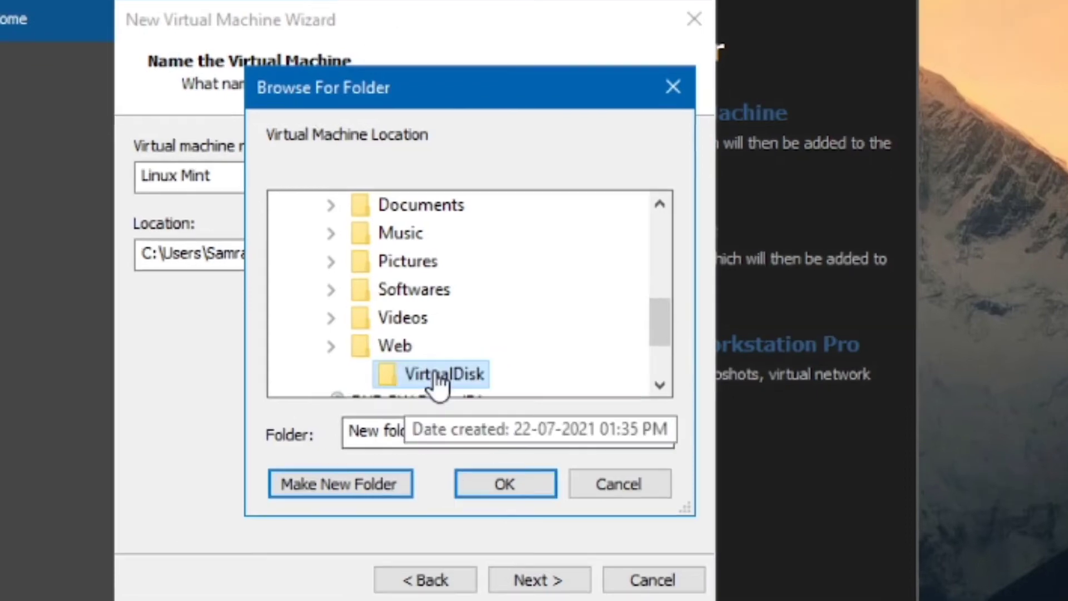
pyautogui.click(524, 485)
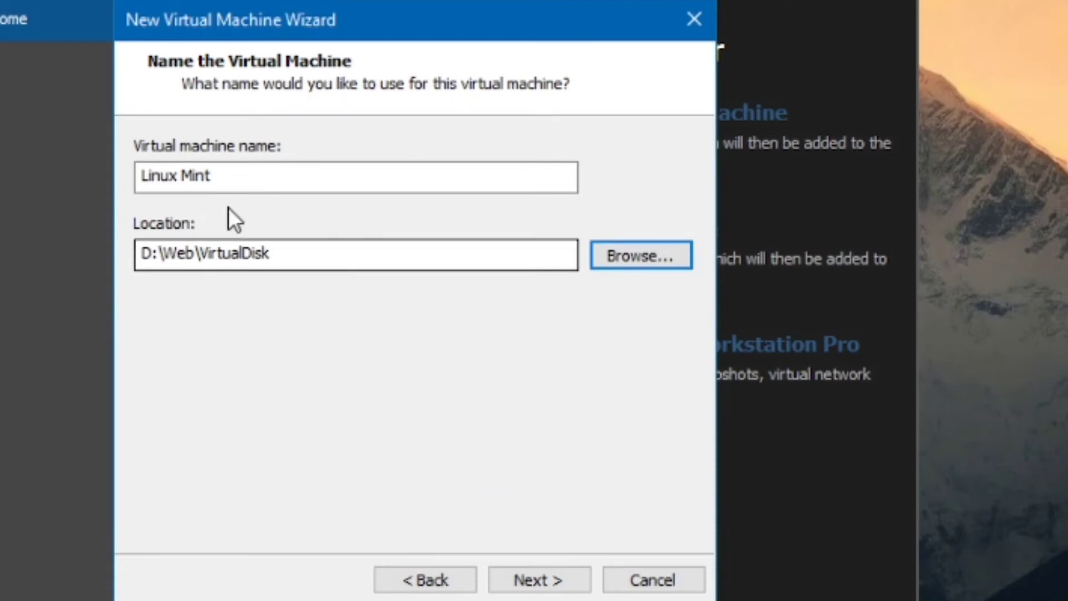
pyautogui.click(519, 578)
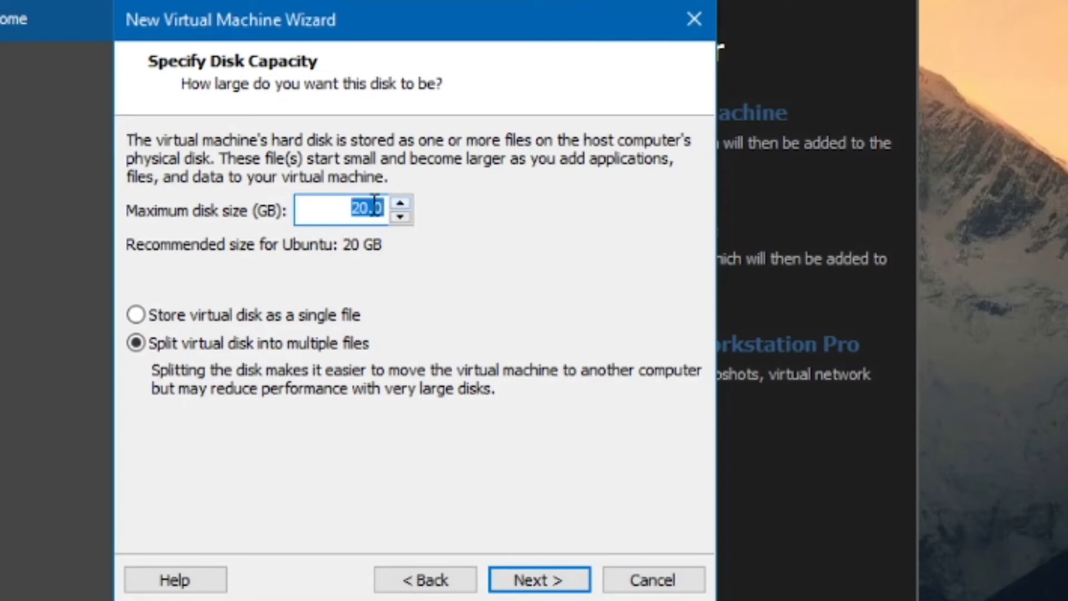
# - Set the maximum disk size to 30 GB and store the virtual disk as a single file
pyautogui.write('25')
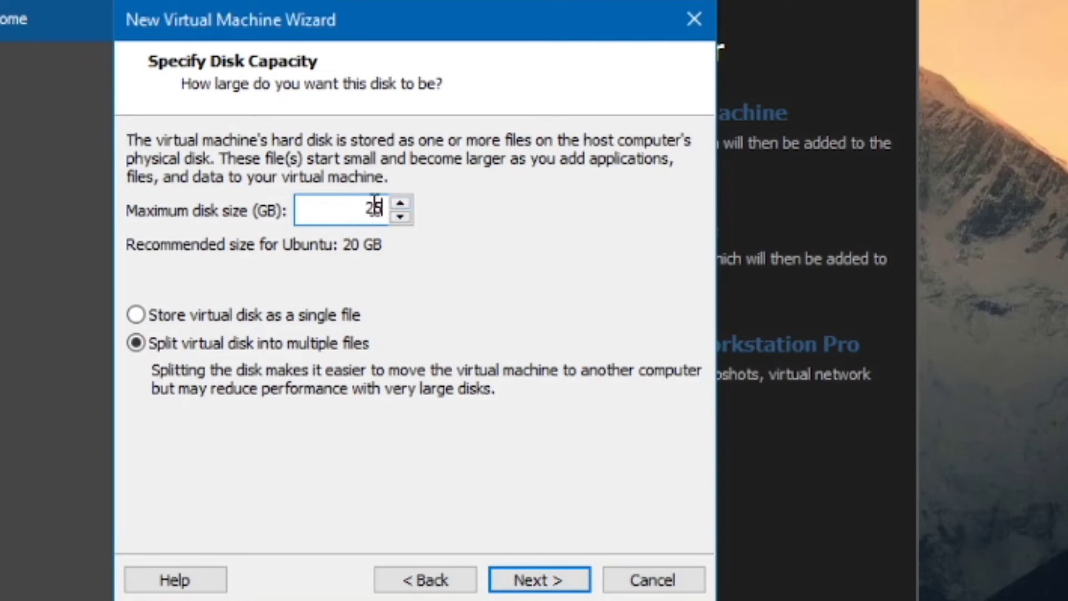
pyautogui.press('BackSpace')
pyautogui.press('BackSpace')
pyautogui.write('30')
pyautogui.click(139, 315)
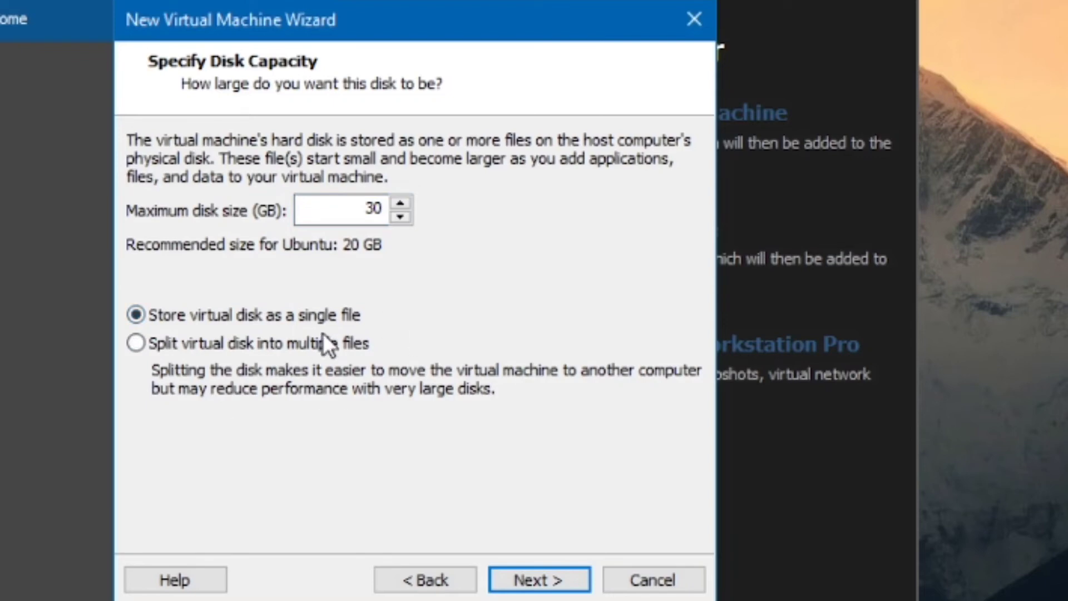
pyautogui.click(568, 581)
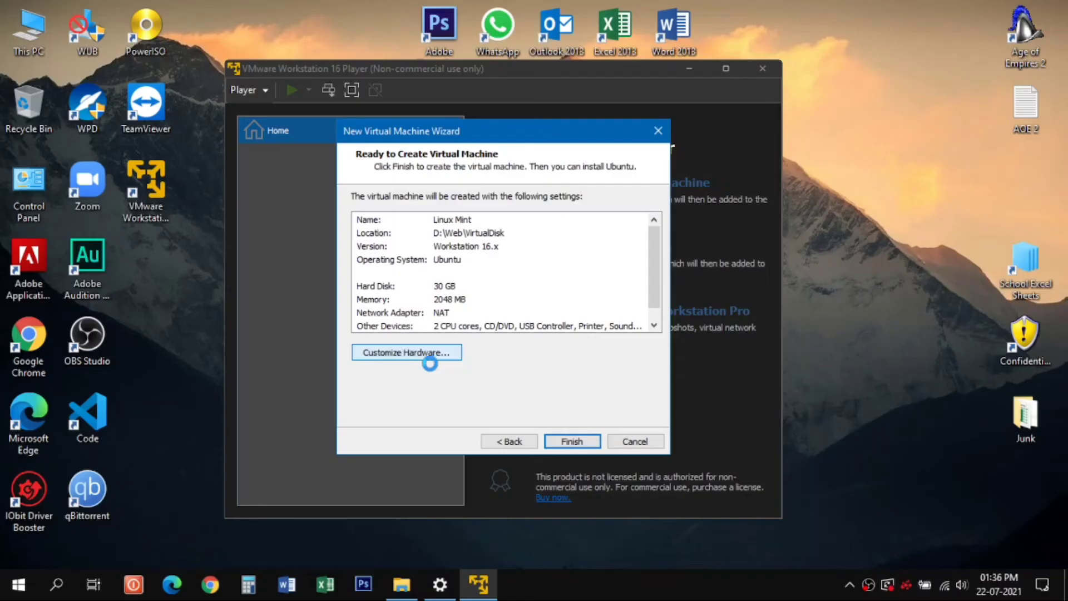
# - Review the virtual machine's memory and display hardware settings, and finish creating the virtual machine
pyautogui.click(278, 424)
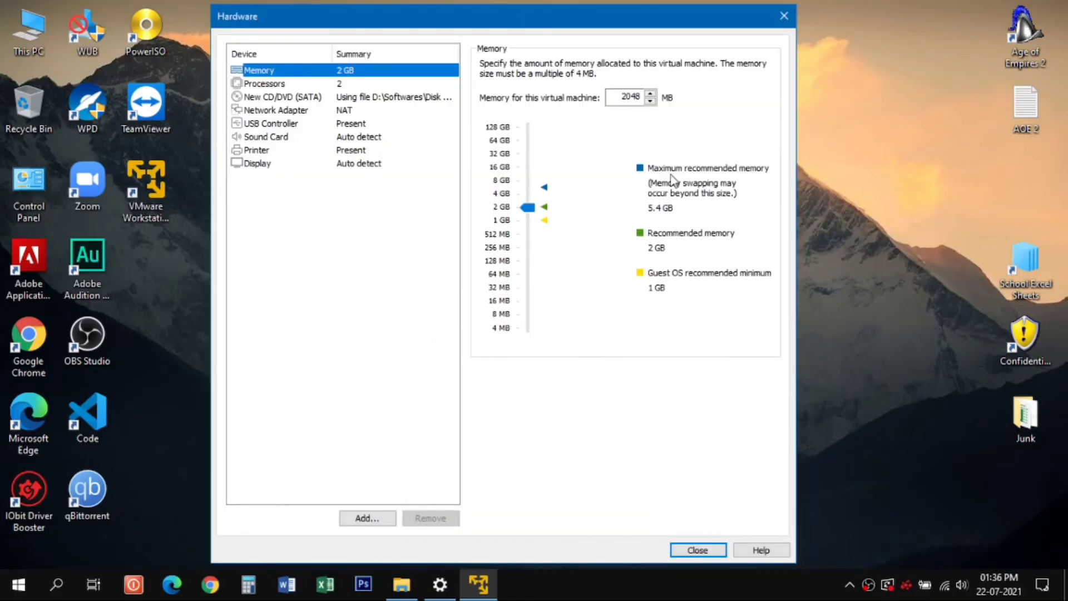
pyautogui.click(359, 163)
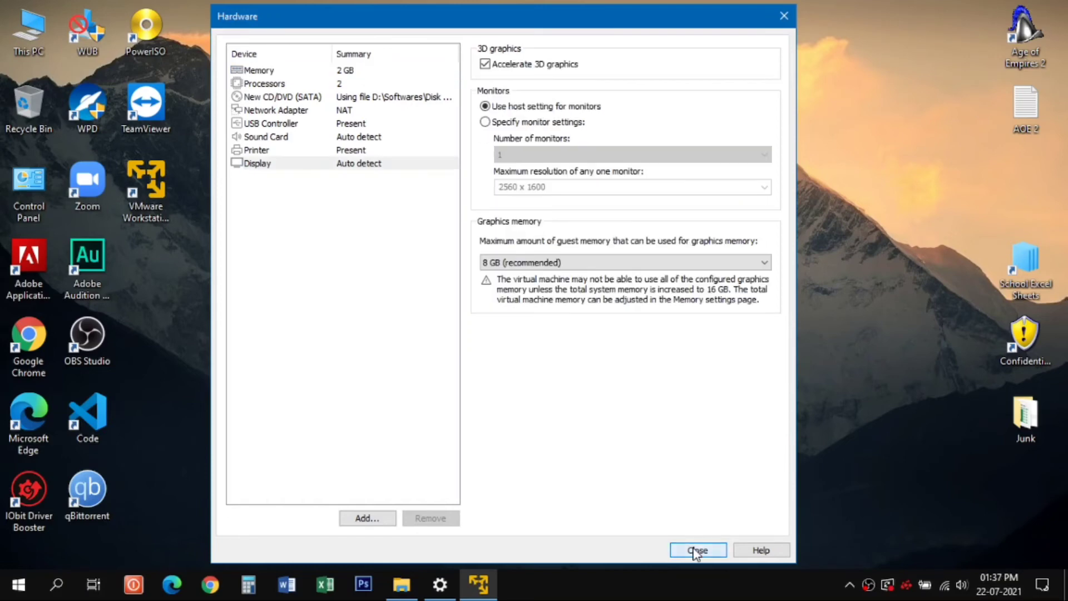
pyautogui.click(697, 549)
pyautogui.click(571, 441)
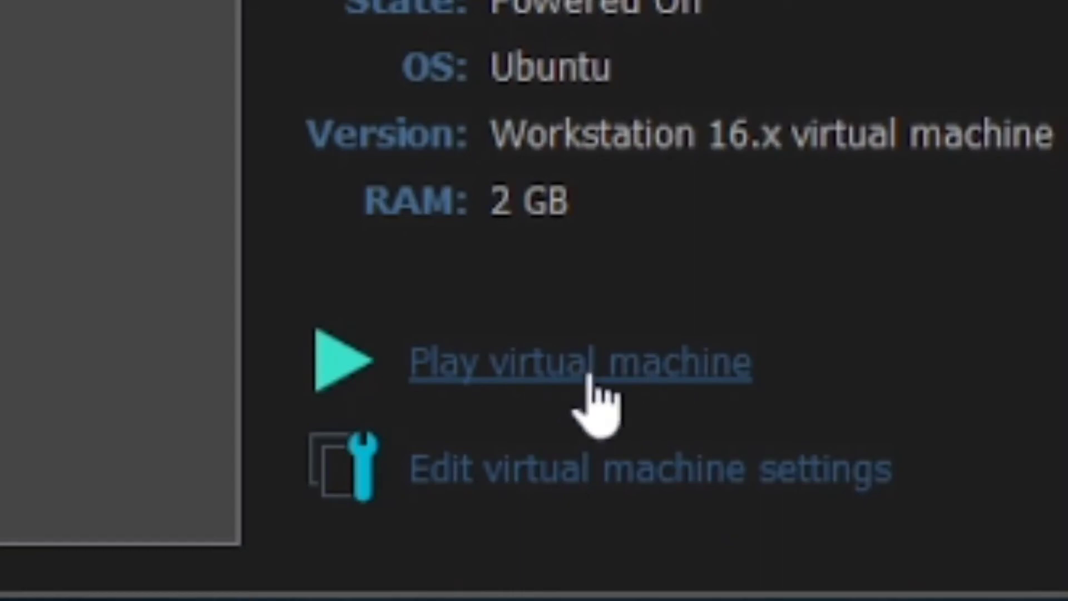
# - Start the Linux Mint virtual machine, dismiss the side channel mitigations hint, and download and install VMware Tools for Linux
pyautogui.click(589, 376)
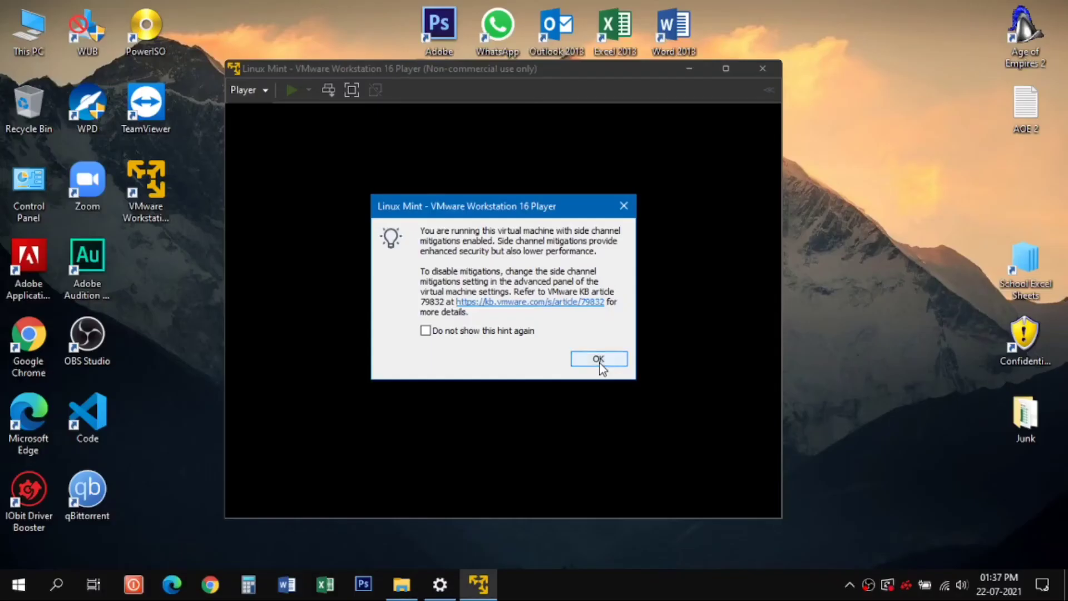
pyautogui.click(750, 518)
pyautogui.click(473, 329)
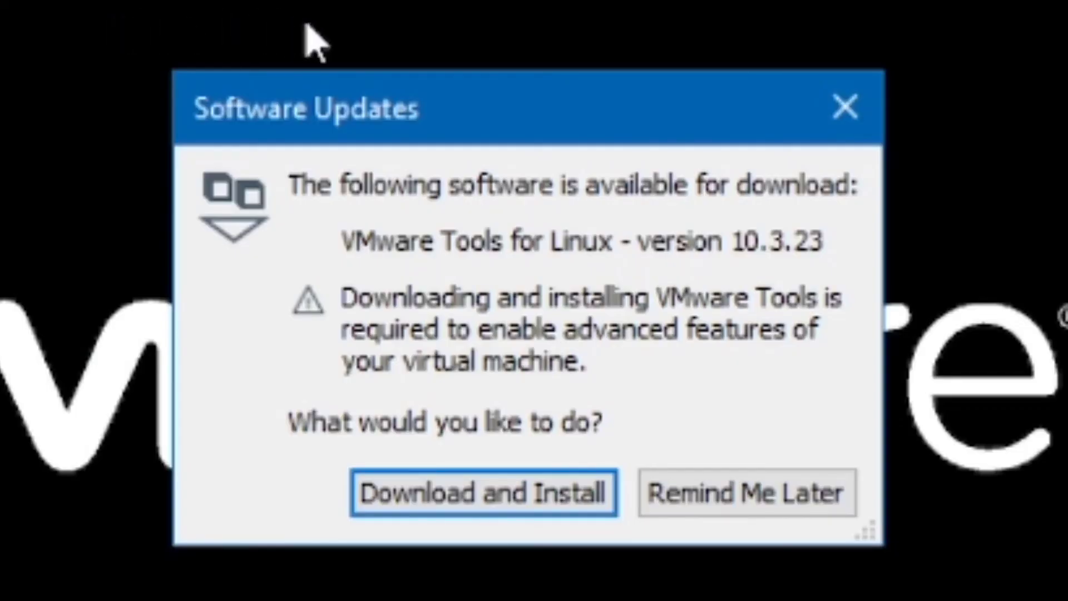
pyautogui.click(542, 489)
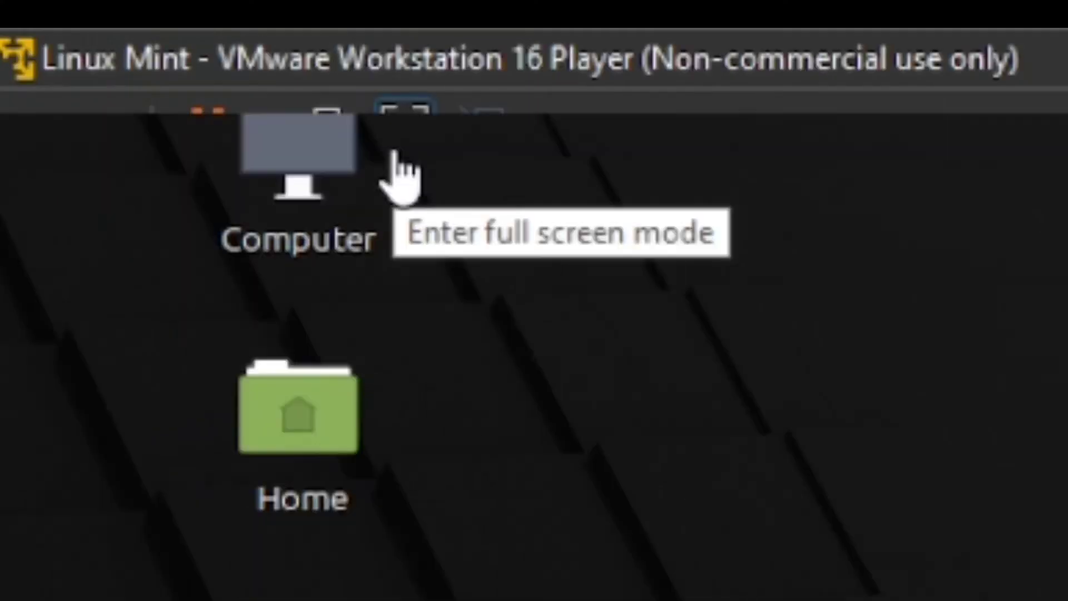
# - Switch the running Linux Mint virtual machine to full screen and look through its application menu
pyautogui.click(345, 30)
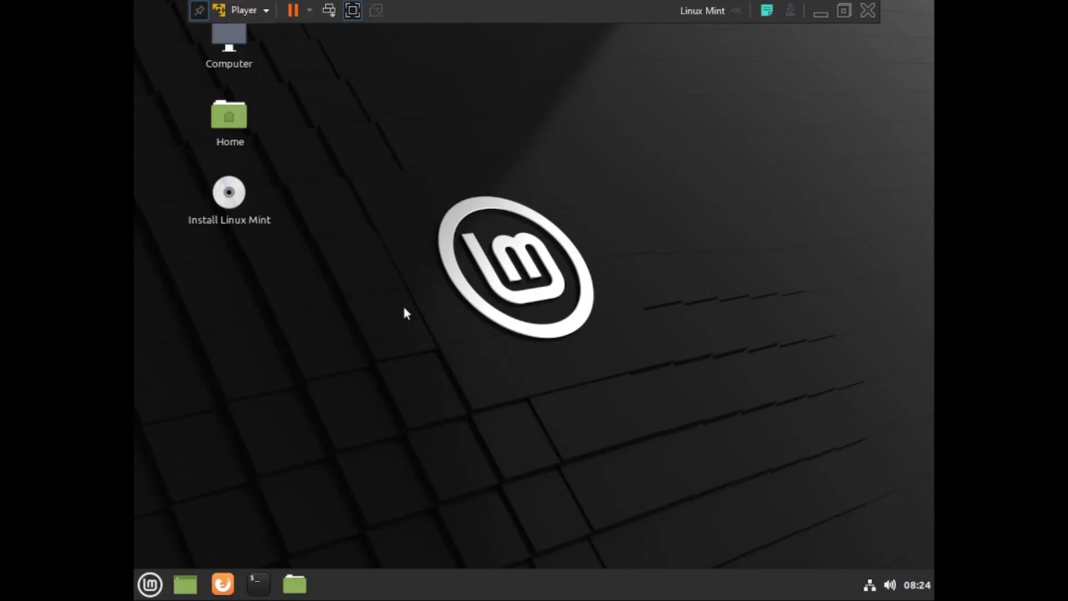
pyautogui.click(149, 584)
pyautogui.click(149, 584)
pyautogui.click(149, 584)
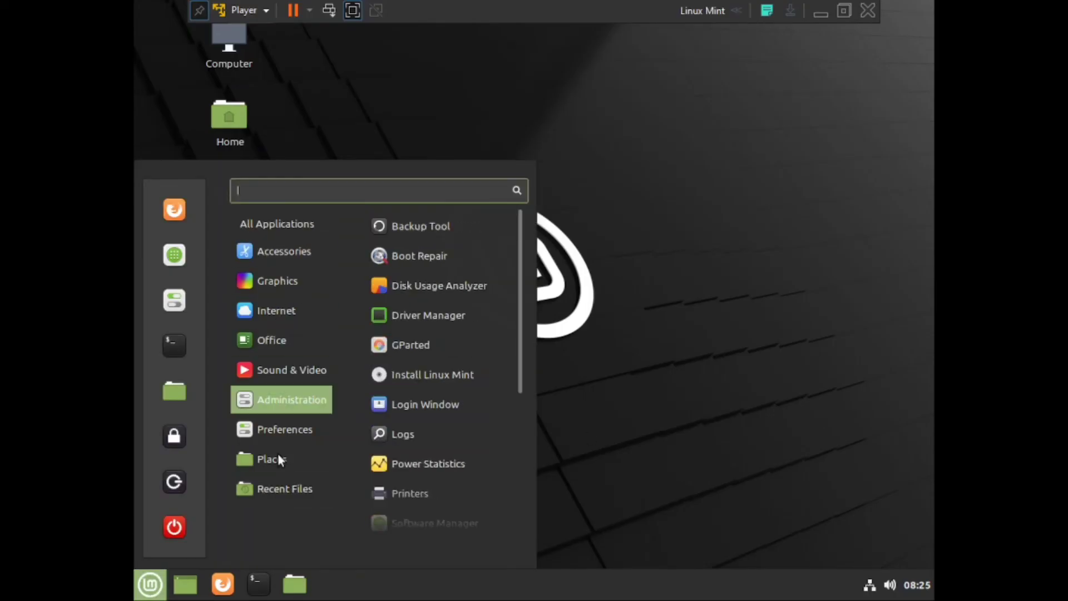
pyautogui.scroll(-5, 434, 456)
pyautogui.press('Escape')
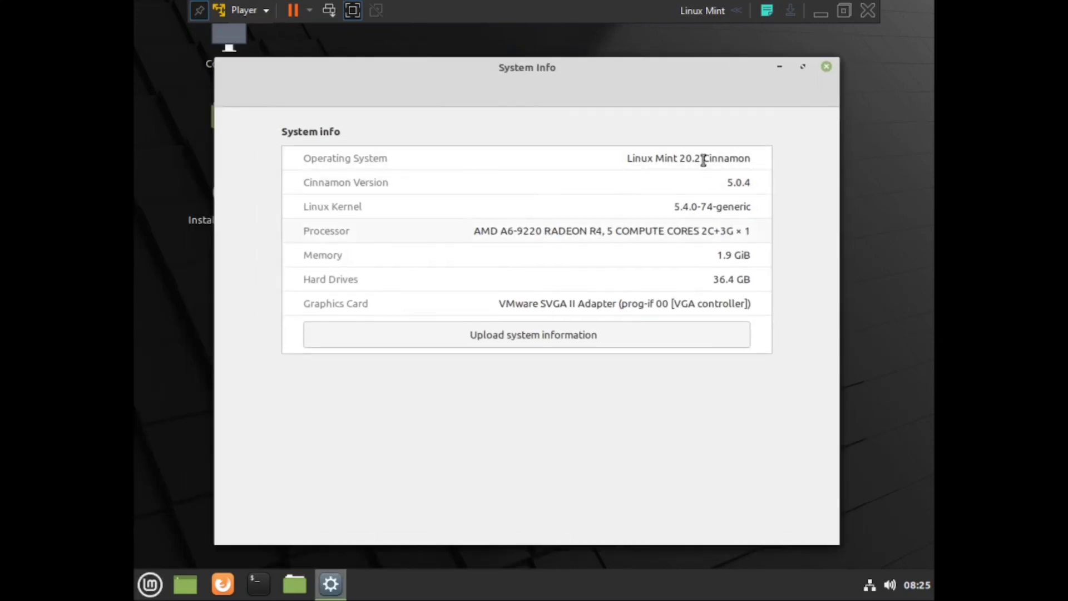
# - Check the operating system version in the guest's System Info, and take the virtual machine out of full screen mode
pyautogui.tripleClick(703, 158)
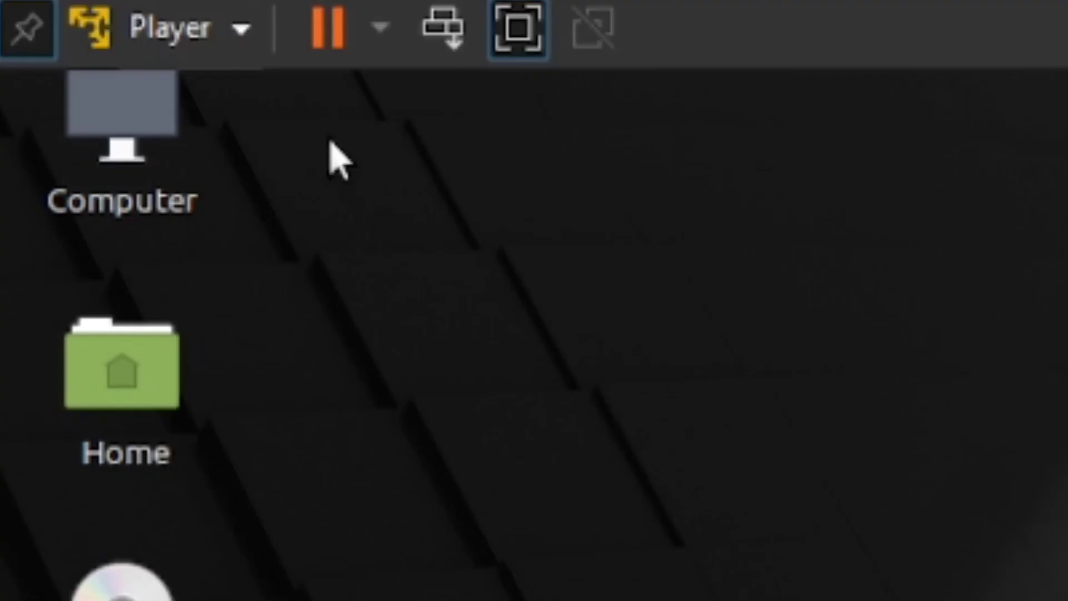
pyautogui.click(240, 34)
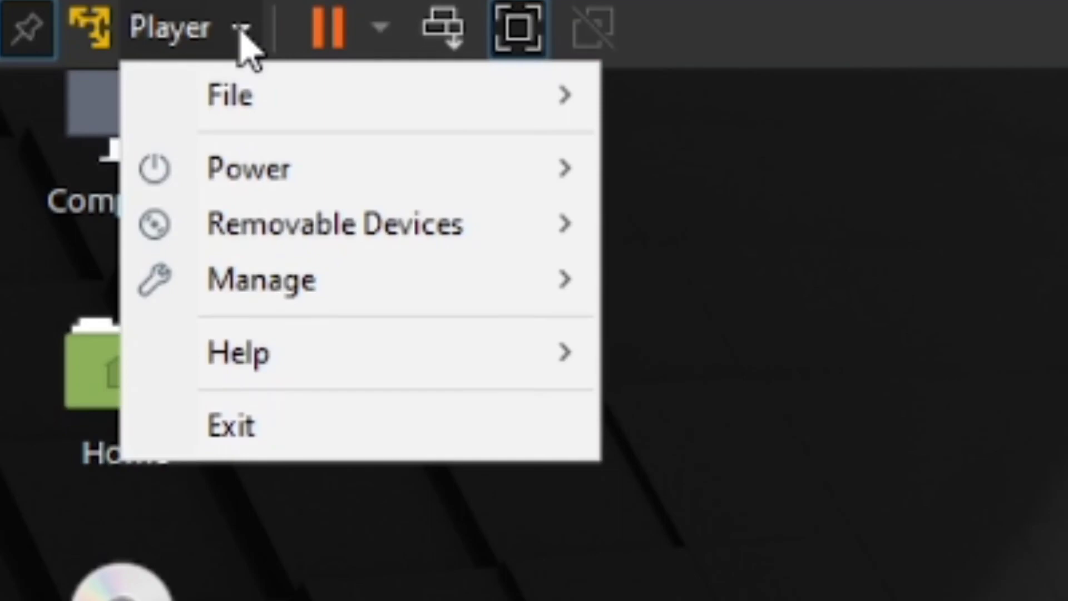
pyautogui.click(516, 29)
pyautogui.click(516, 29)
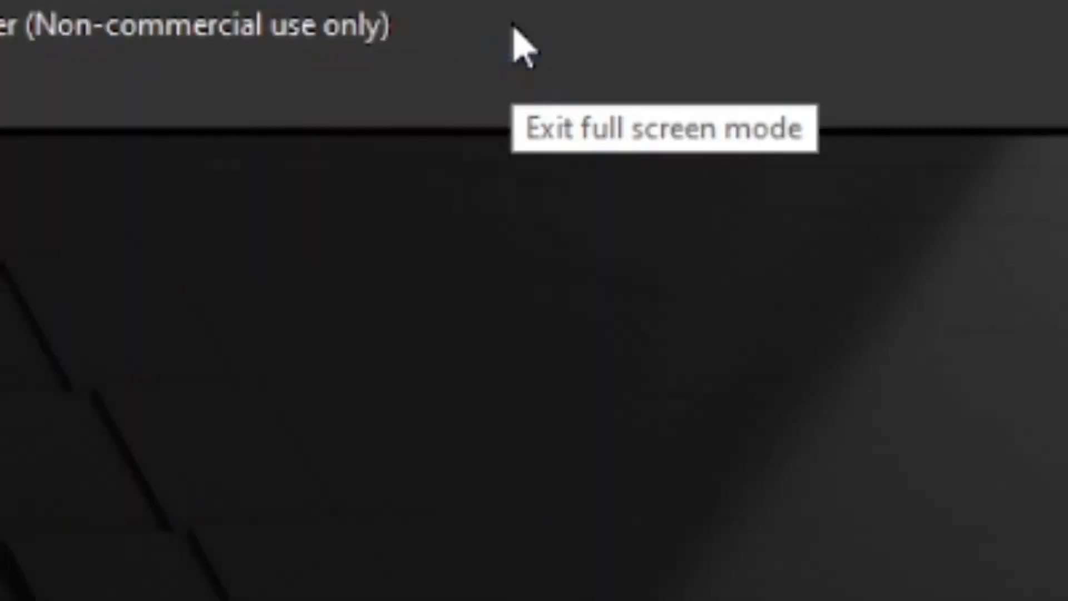
# - Shut down the Linux Mint guest and confirm the shutdown
pyautogui.click(216, 94)
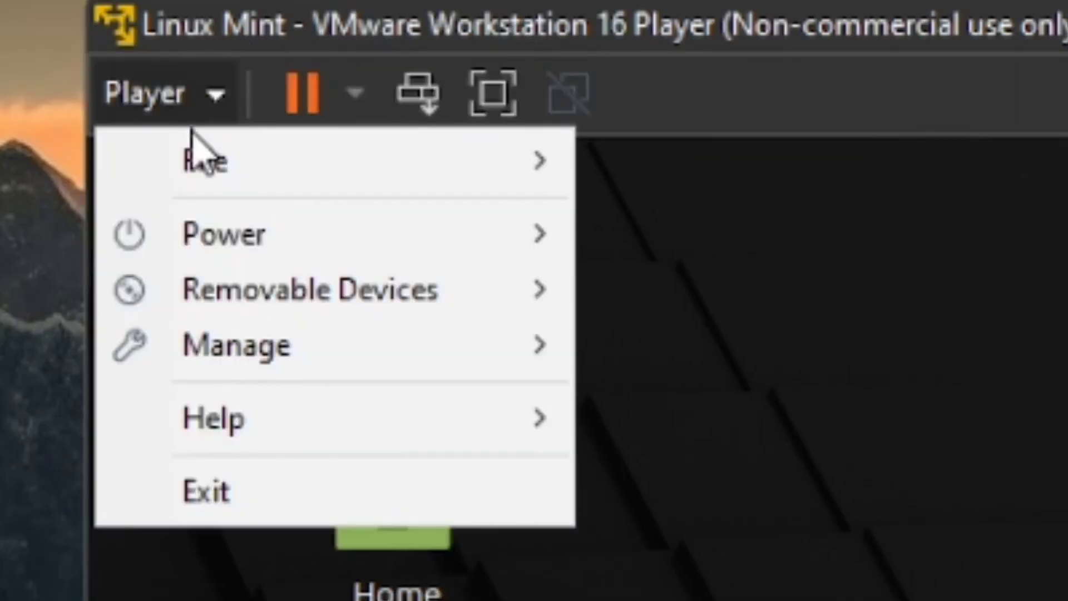
pyautogui.moveTo(523, 245)
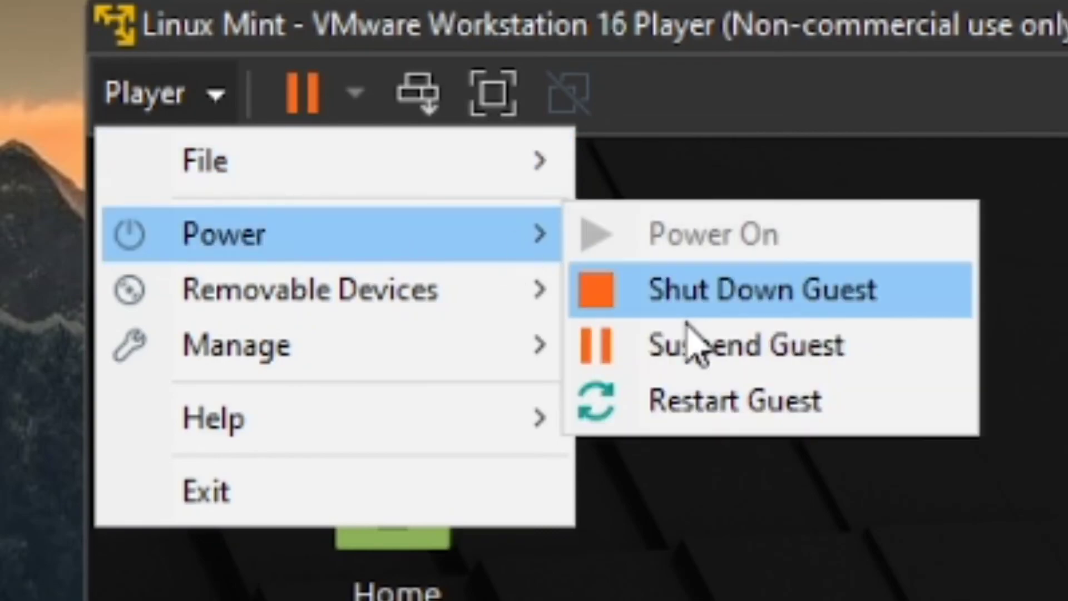
pyautogui.click(689, 311)
pyautogui.click(689, 446)
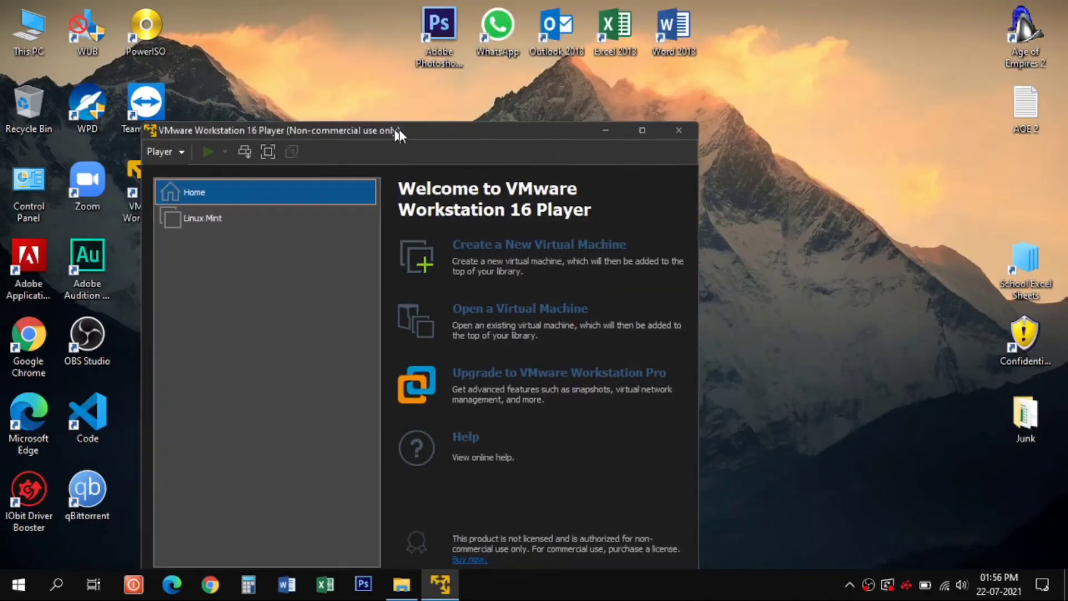
# - Delete the Linux Mint virtual machine from disk, confirm the deletion, and close VMware Workstation 16 Player
pyautogui.click(393, 167)
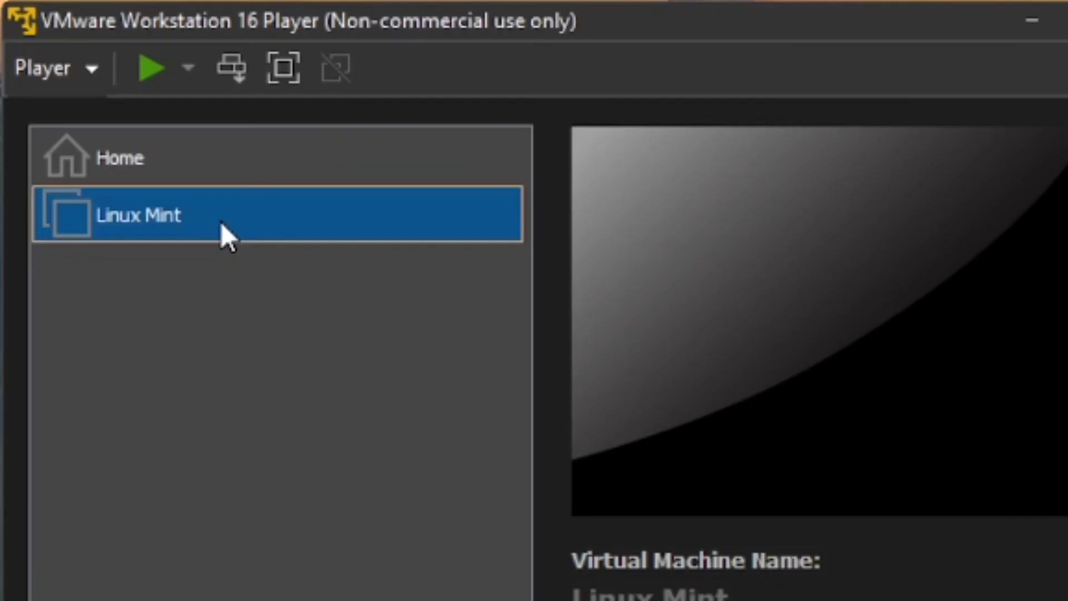
pyautogui.rightClick(340, 172)
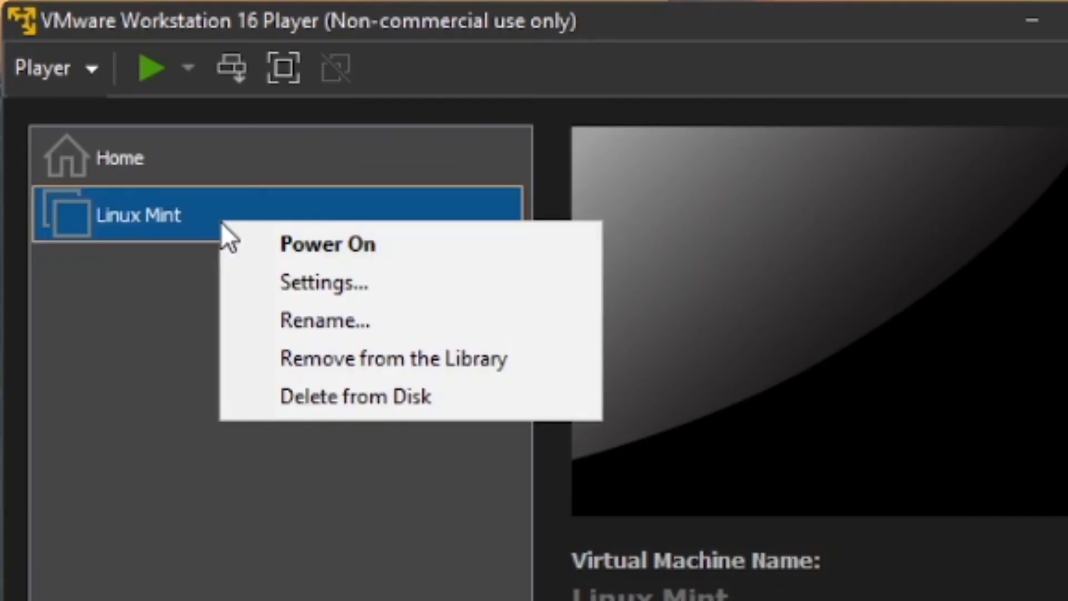
pyautogui.click(308, 402)
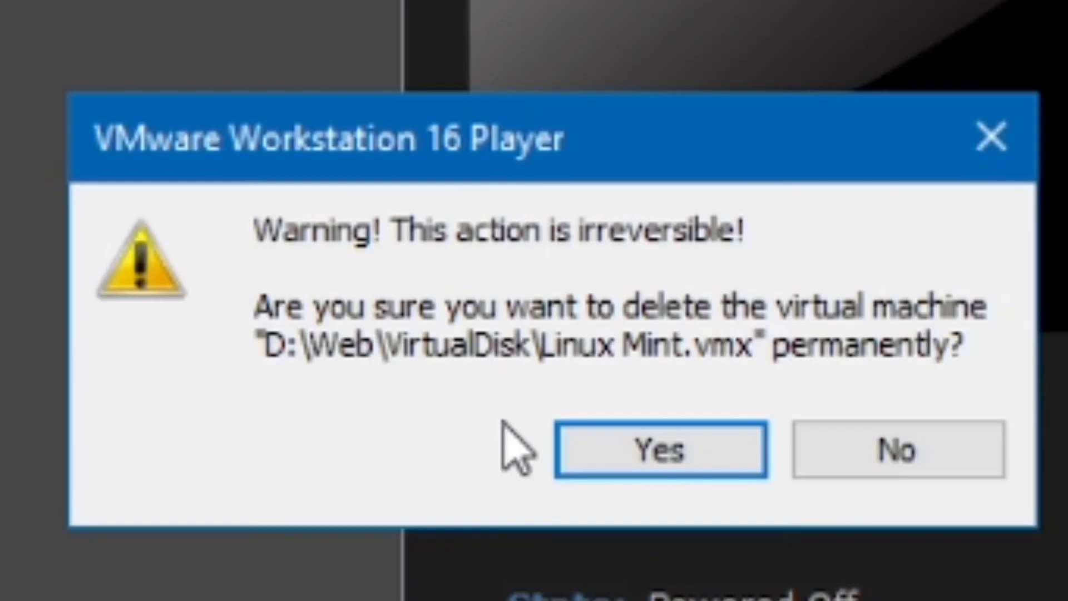
pyautogui.click(640, 451)
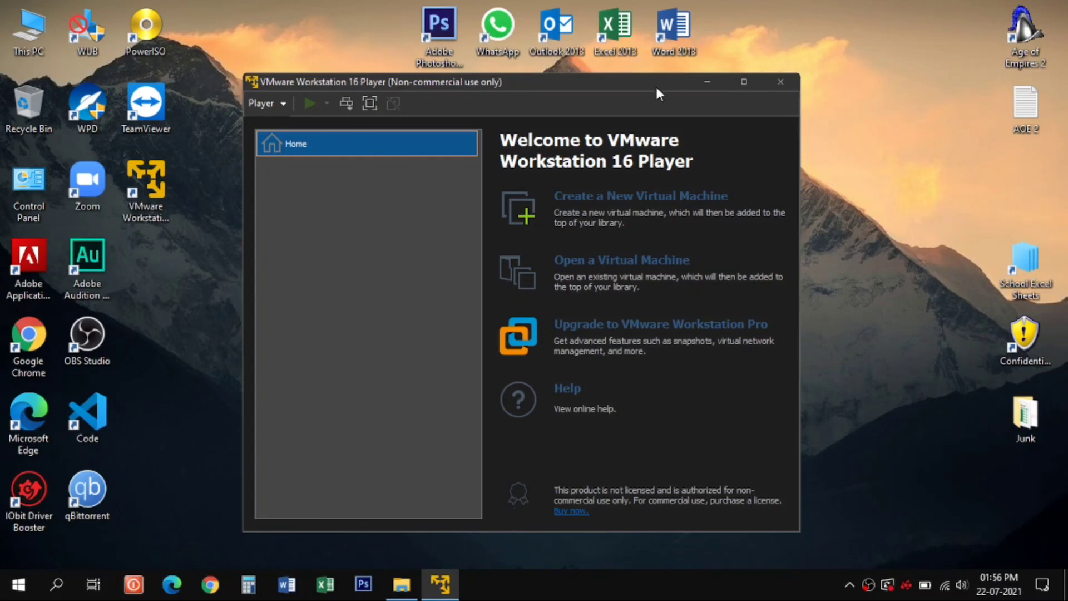
pyautogui.click(777, 84)
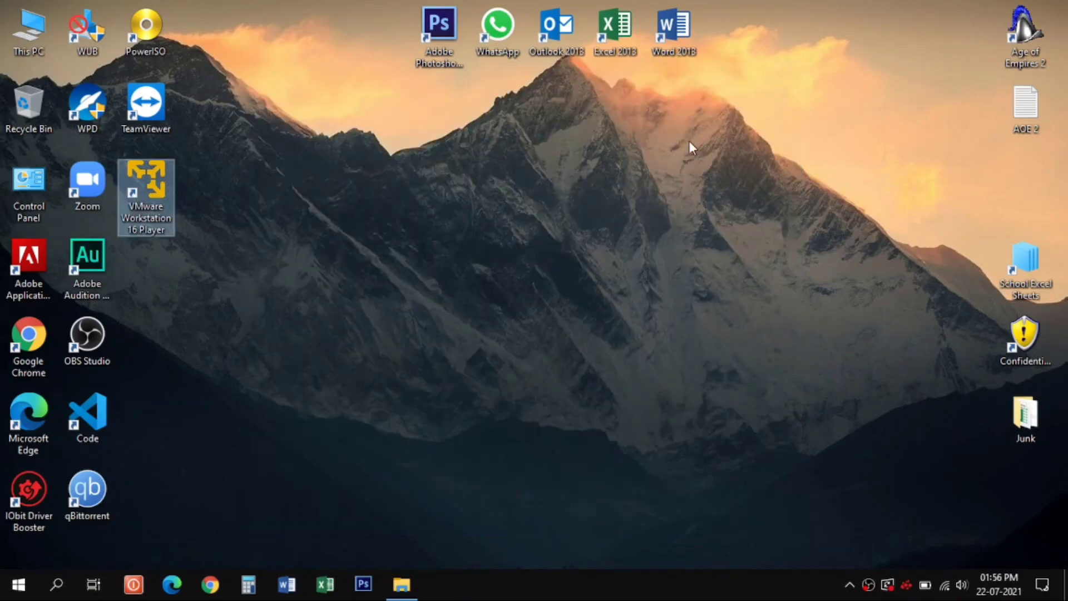